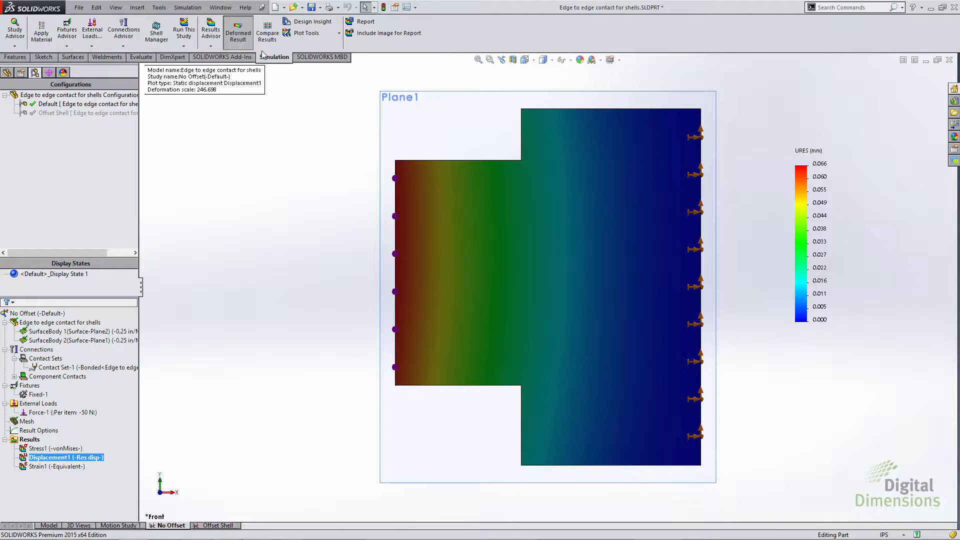
Step: Compare the Displacement1 results of the No Offset and Offset Shell studies across all configurations
{"action": "left_click", "coordinate": [267, 31]}
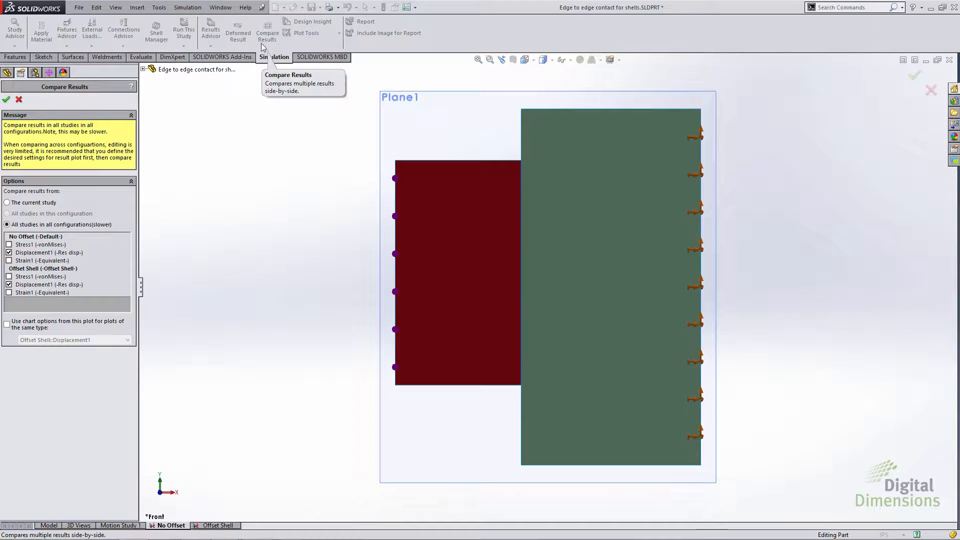
{"action": "left_click", "coordinate": [6, 99]}
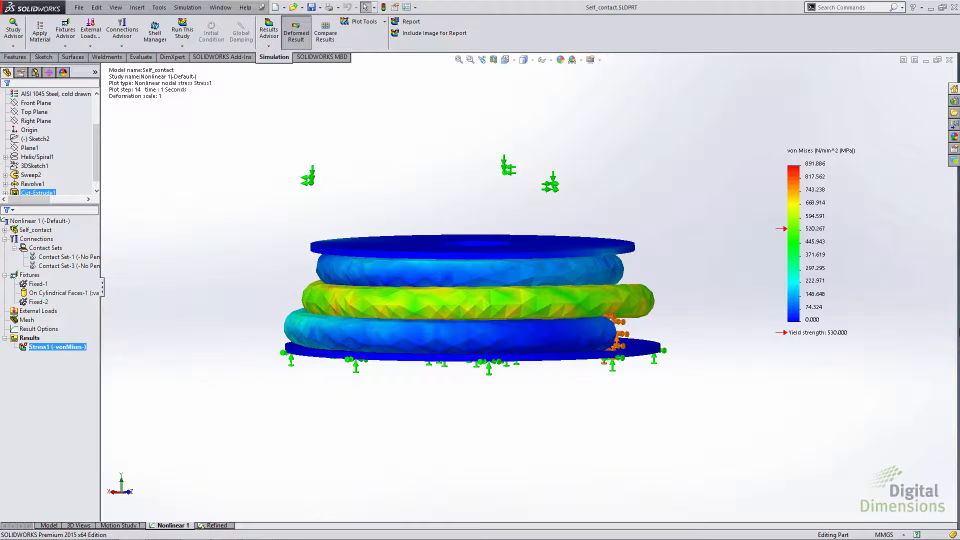
Step: Play the animation of the von Mises stress plot in the Self_contact nonlinear study, and close it
{"action": "right_click", "coordinate": [47, 347]}
{"action": "left_click", "coordinate": [71, 378]}
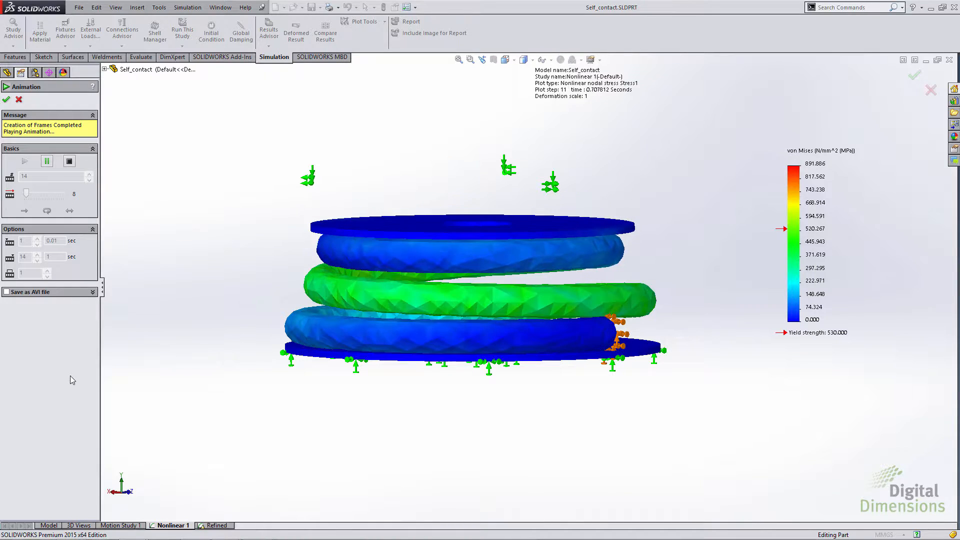
{"action": "left_click", "coordinate": [6, 100]}
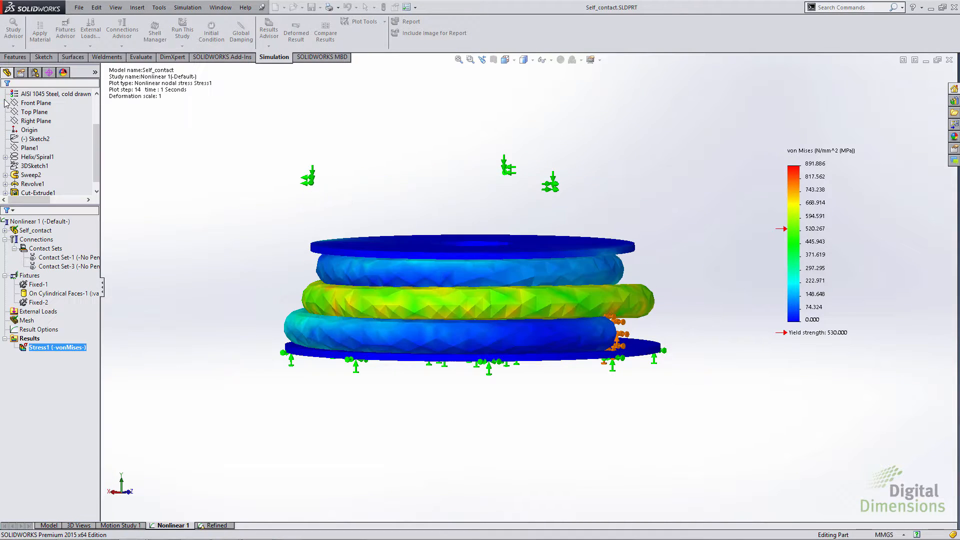
Step: Review the definition of the spring's No Penetration self-contact set, Contact Set-3, and close it
{"action": "left_click", "coordinate": [46, 248]}
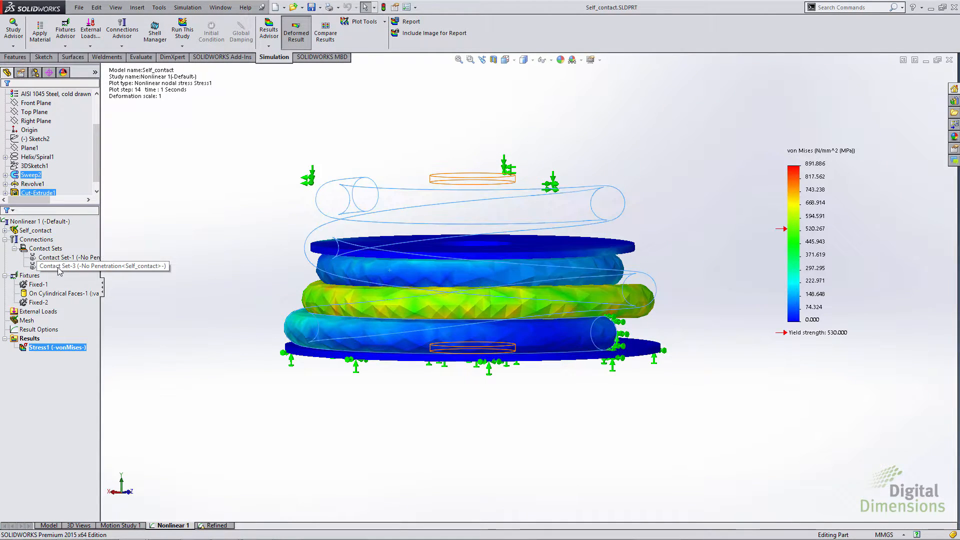
{"action": "right_click", "coordinate": [58, 266]}
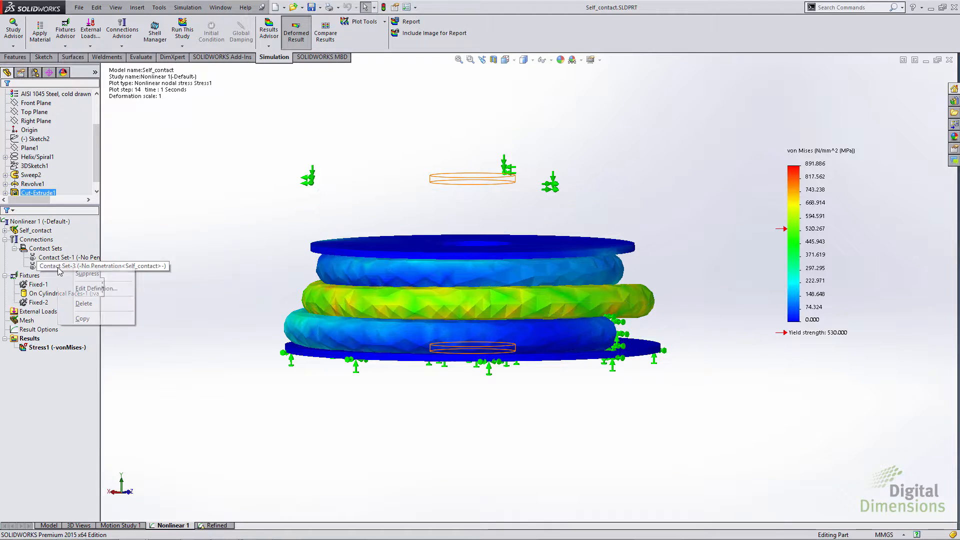
{"action": "left_click", "coordinate": [78, 289]}
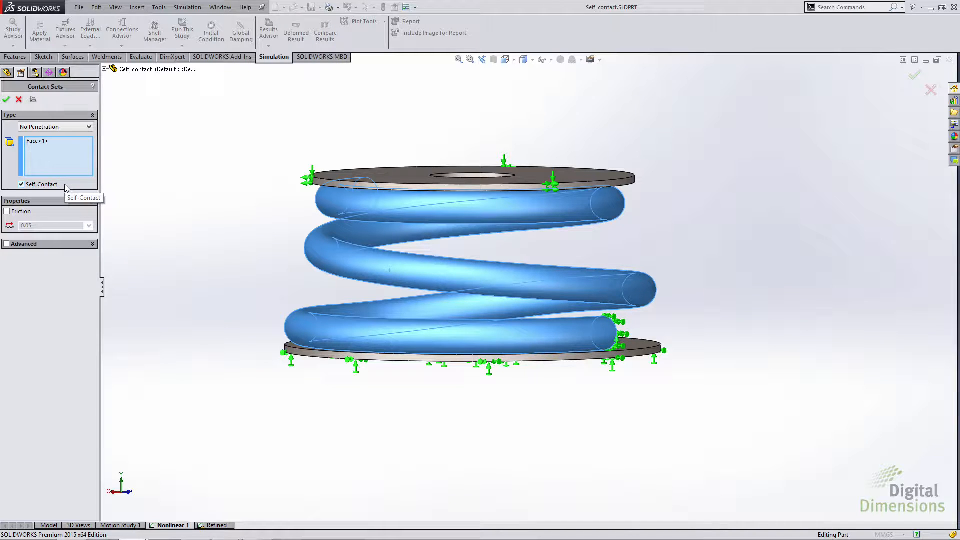
{"action": "left_click", "coordinate": [6, 99]}
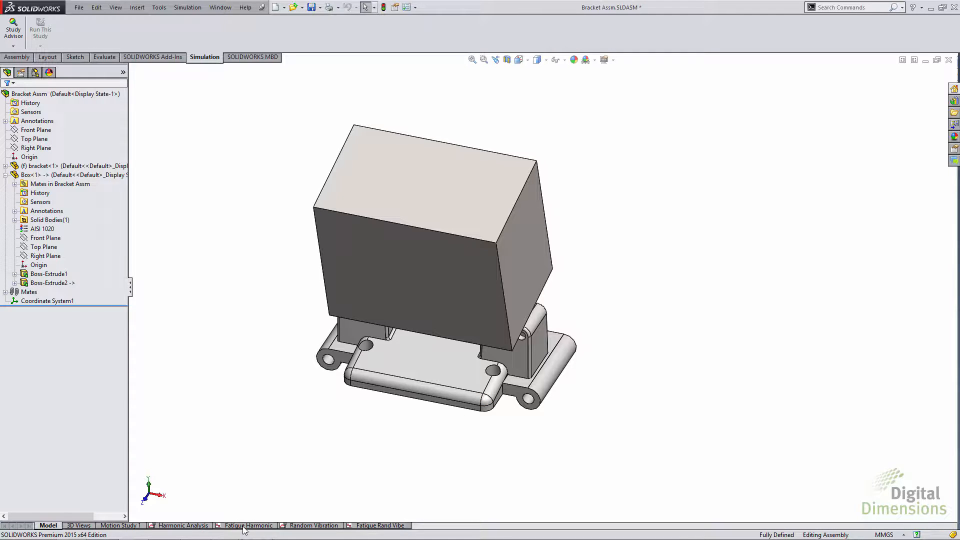
Step: Open the bracket assembly's Harmonic Analysis study and display its von Mises stress plot
{"action": "left_click", "coordinate": [202, 526]}
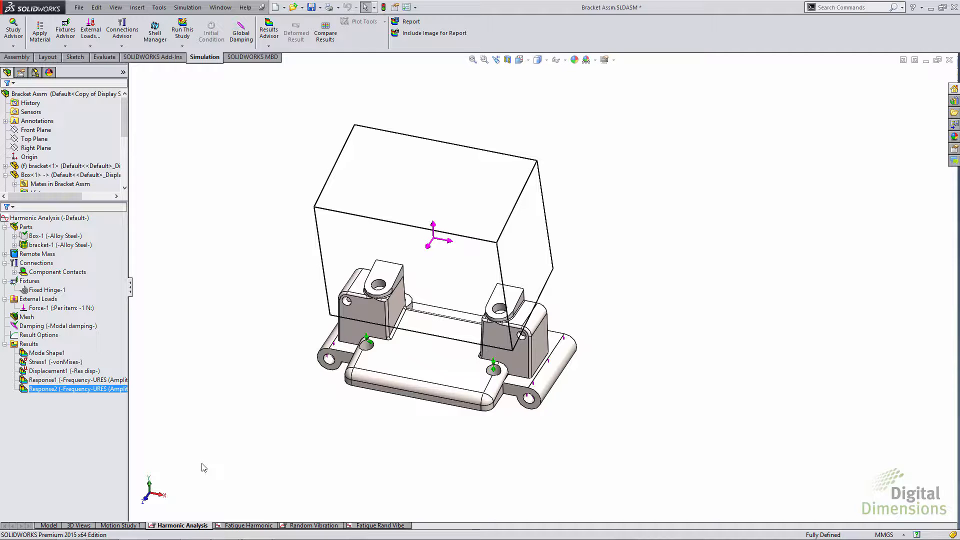
{"action": "left_click", "coordinate": [40, 362], "text": "ctrl"}
{"action": "double_click", "coordinate": [40, 362]}
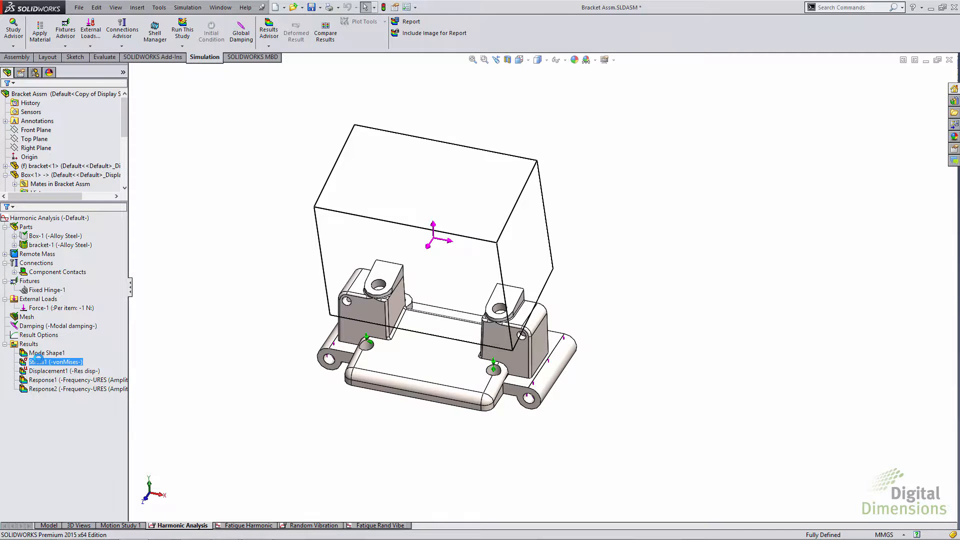
Step: Define a response graph of resultant displacement in mm against frequency for Node 1, and close the graph after viewing
{"action": "right_click", "coordinate": [28, 345]}
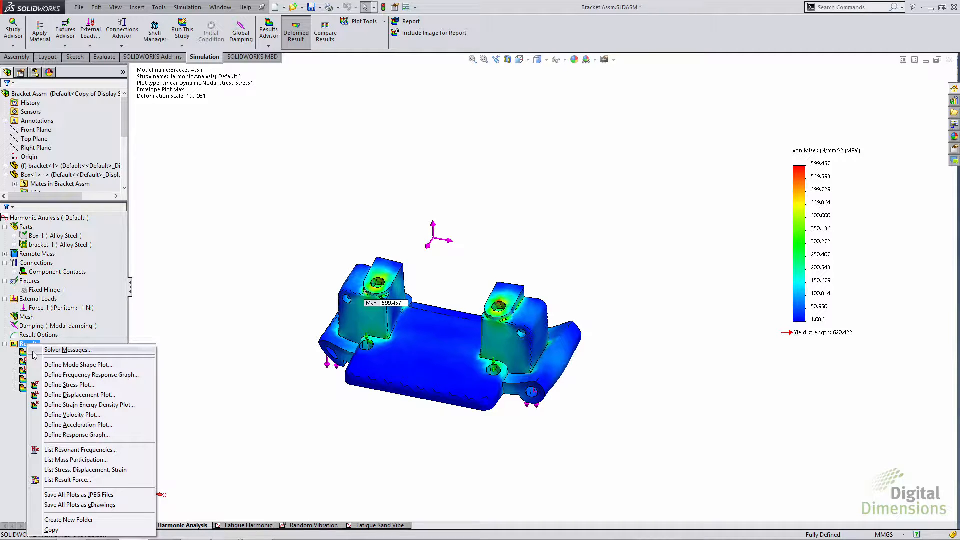
{"action": "left_click", "coordinate": [69, 436]}
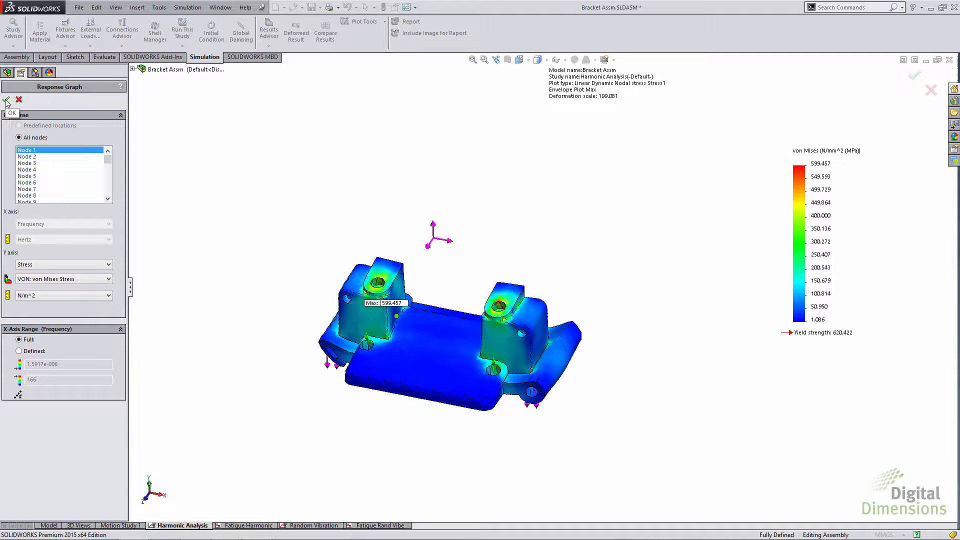
{"action": "left_click", "coordinate": [35, 265]}
{"action": "left_click", "coordinate": [34, 280]}
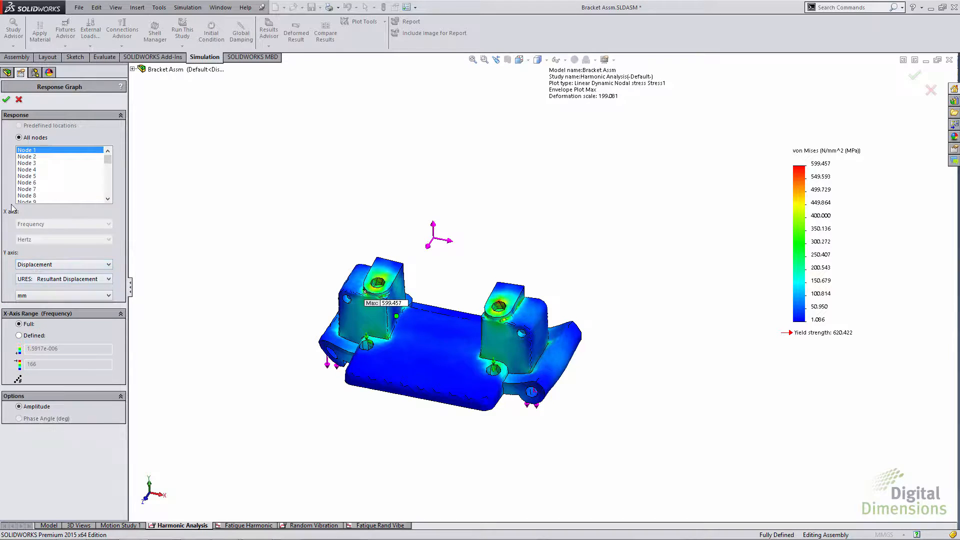
{"action": "left_click", "coordinate": [6, 99]}
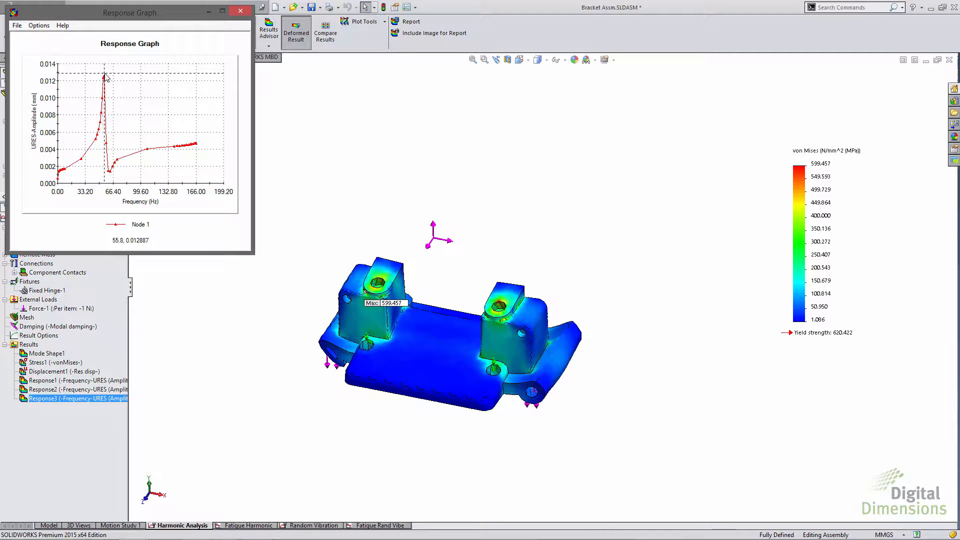
{"action": "left_click", "coordinate": [241, 10]}
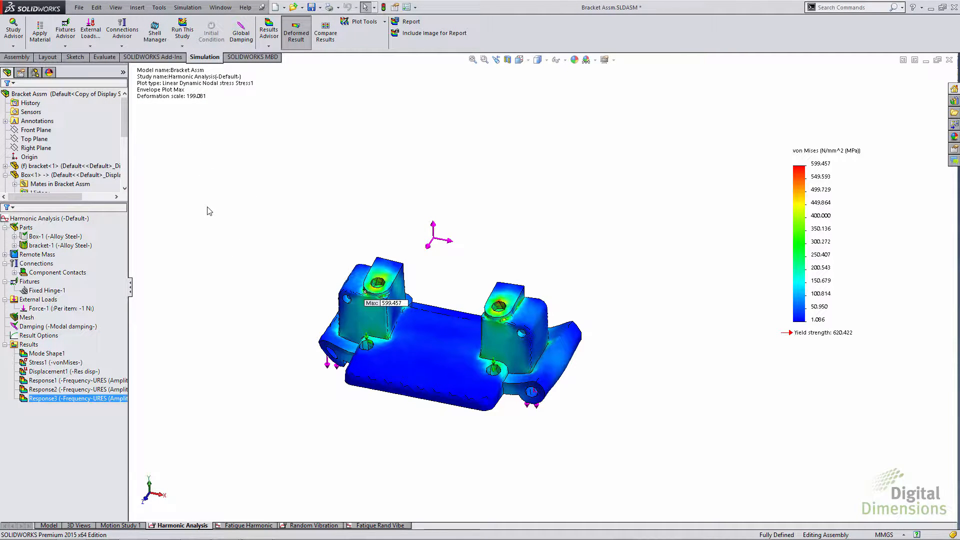
Step: Create a new fatigue study named Fatigue 3 of the harmonic, sinusoidal loading type
{"action": "left_click", "coordinate": [187, 7]}
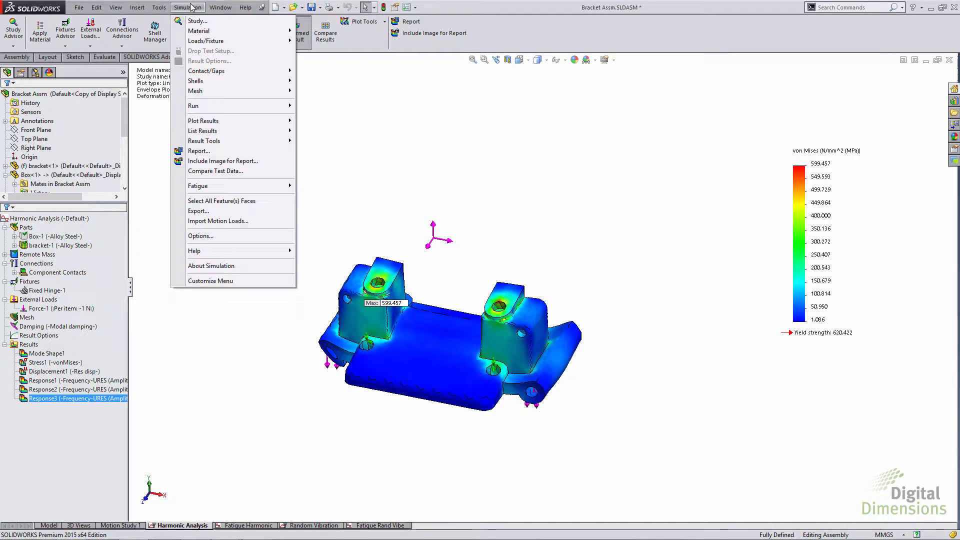
{"action": "left_click", "coordinate": [196, 20]}
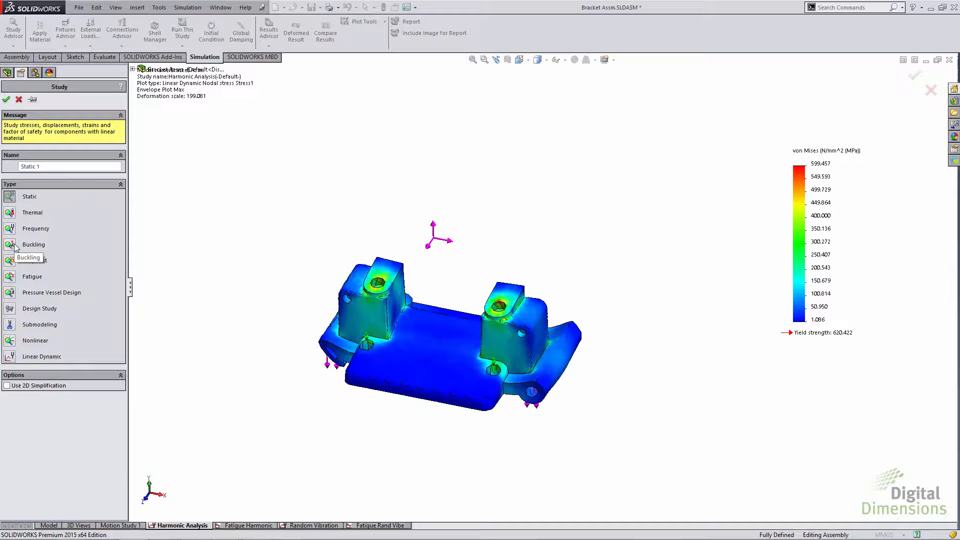
{"action": "left_click", "coordinate": [11, 278]}
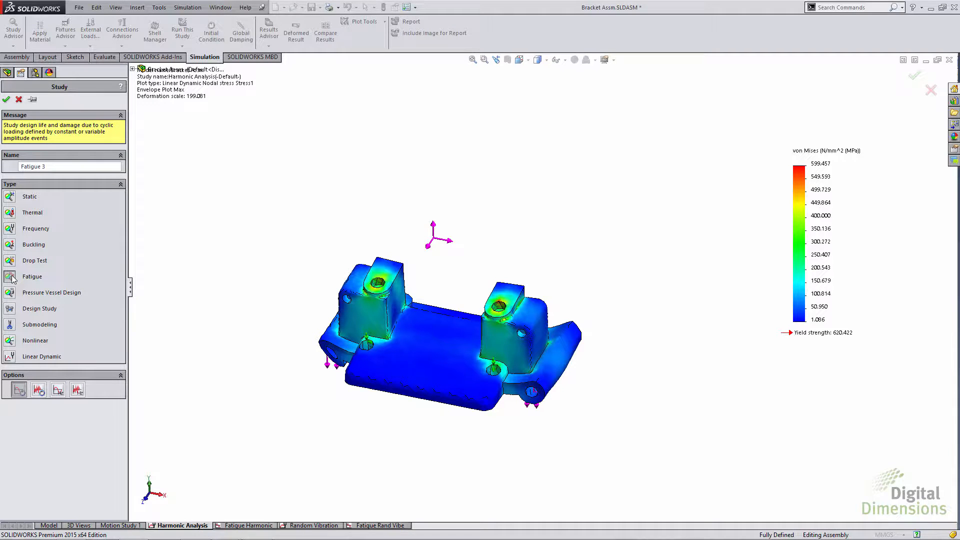
{"action": "left_click", "coordinate": [58, 390]}
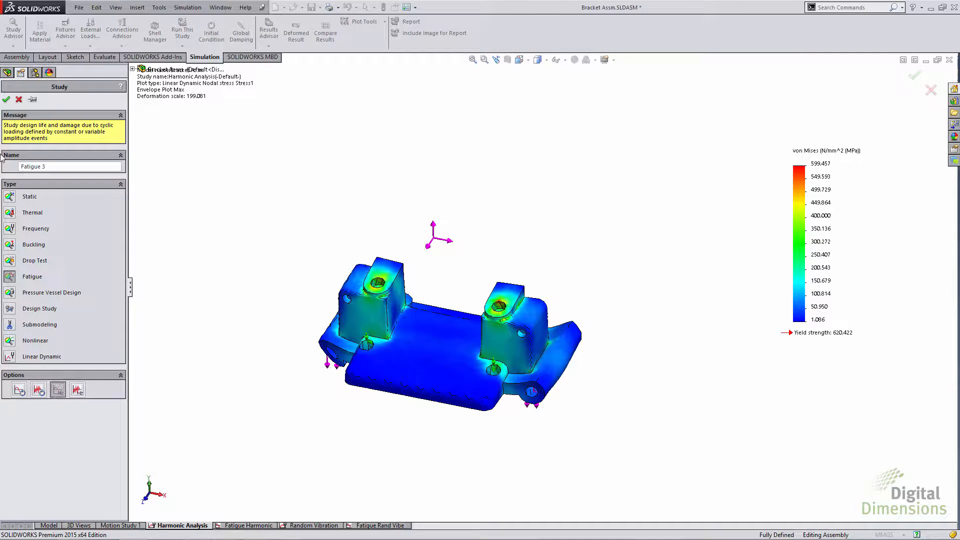
{"action": "left_click", "coordinate": [6, 99]}
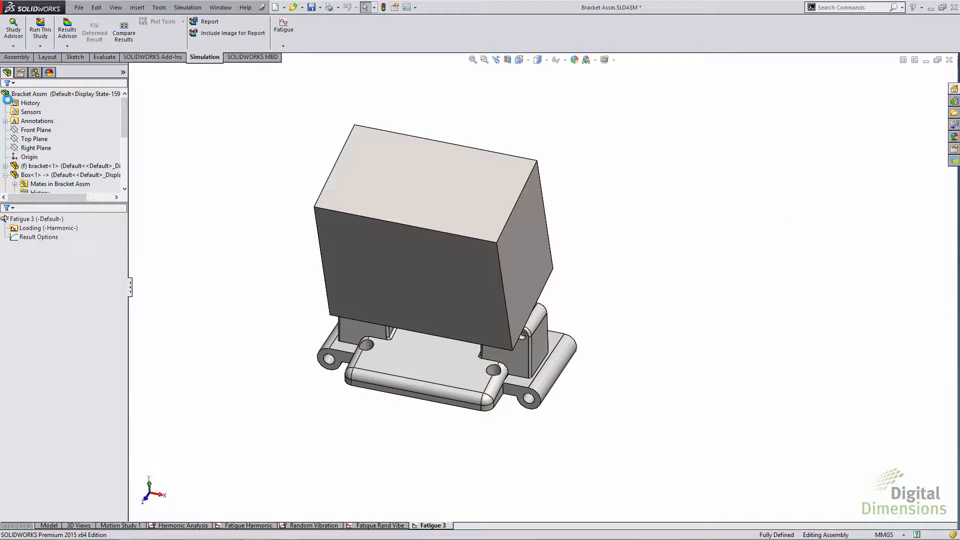
Step: Add a loading event to the fatigue study based on the Harmonic Analysis study at a frequency of 56 Hz
{"action": "right_click", "coordinate": [34, 228]}
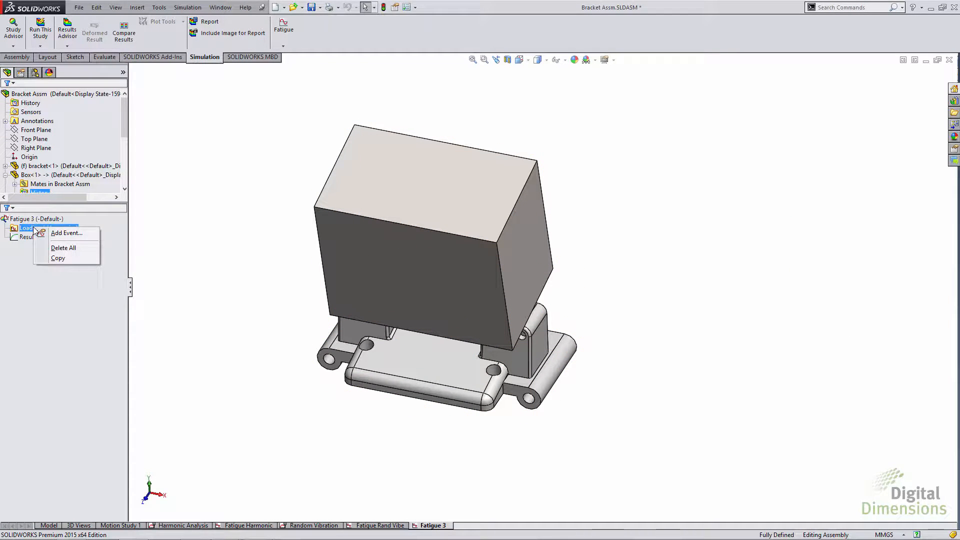
{"action": "left_click", "coordinate": [53, 232]}
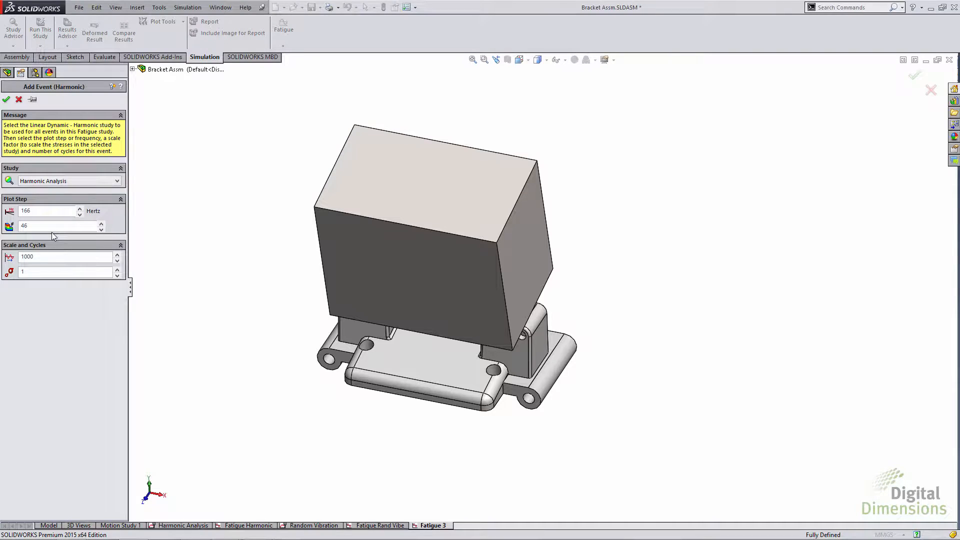
{"action": "left_click", "coordinate": [117, 181]}
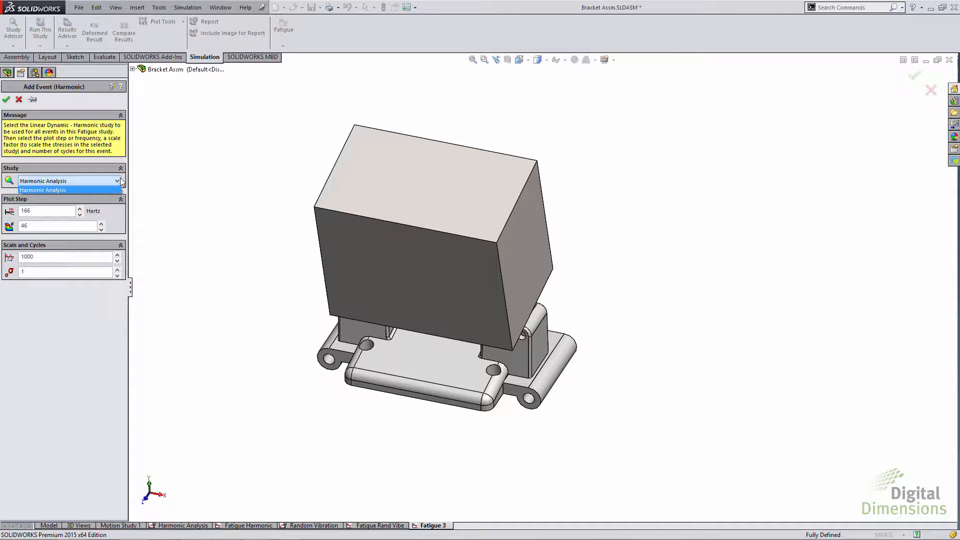
{"action": "left_click", "coordinate": [61, 212]}
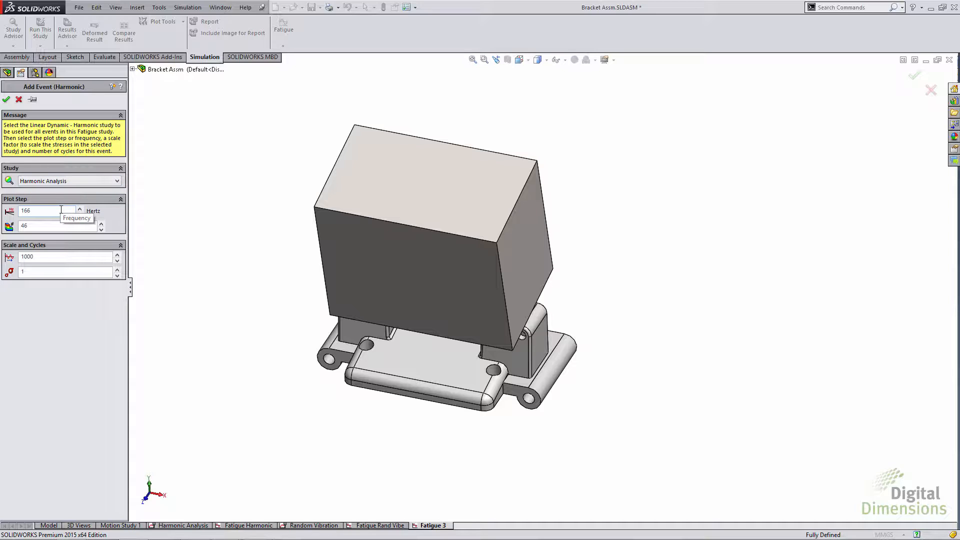
{"action": "left_click_drag", "start_coordinate": [59, 210], "coordinate": [2, 211]}
{"action": "type", "text": "56"}
{"action": "left_click", "coordinate": [119, 231]}
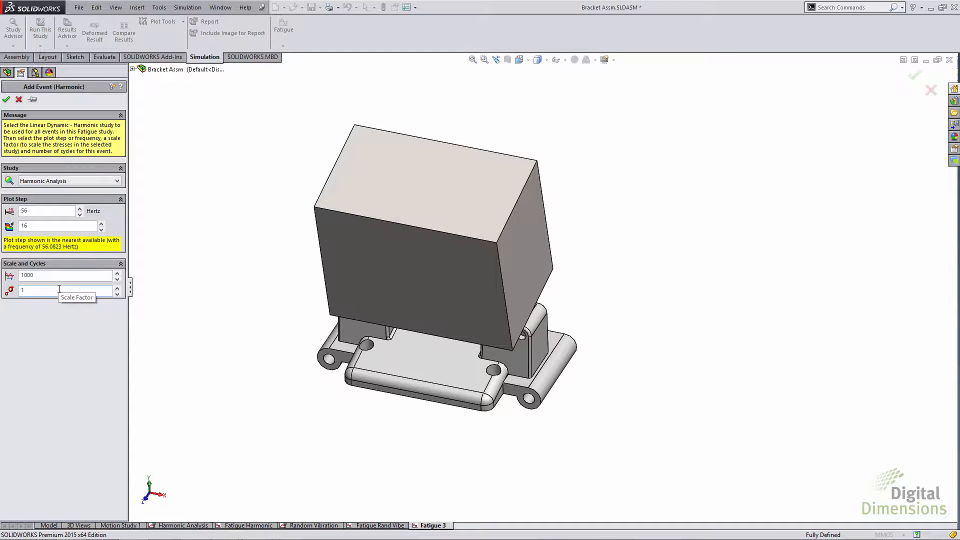
{"action": "left_click", "coordinate": [6, 100]}
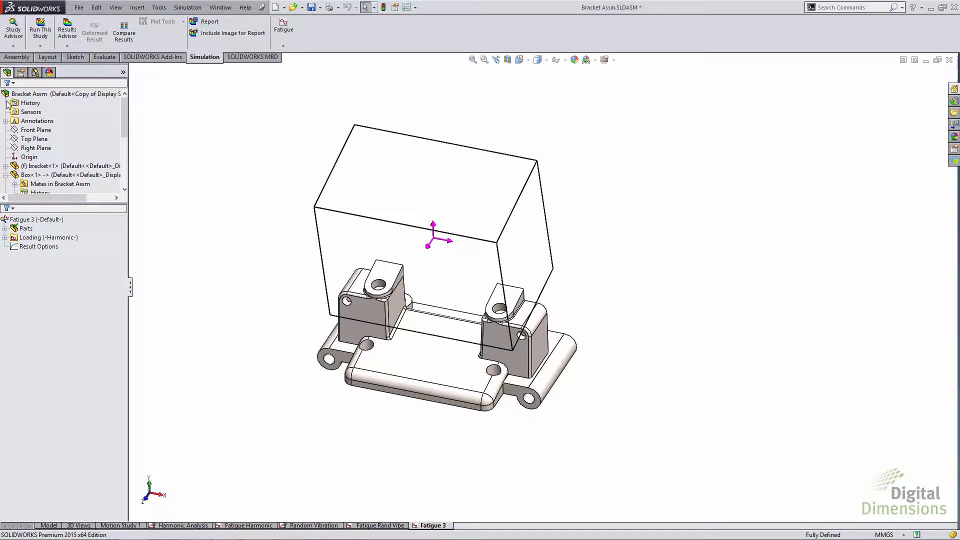
Step: Review the fatigue S-N curve data assigned to the parts, and close the material data without changes
{"action": "right_click", "coordinate": [26, 230]}
{"action": "left_click", "coordinate": [46, 234]}
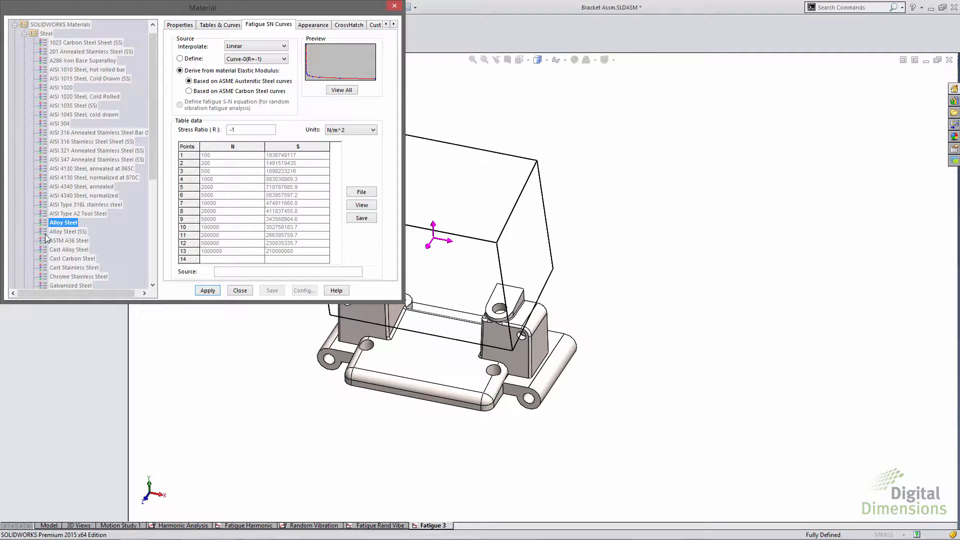
{"action": "left_click", "coordinate": [240, 290]}
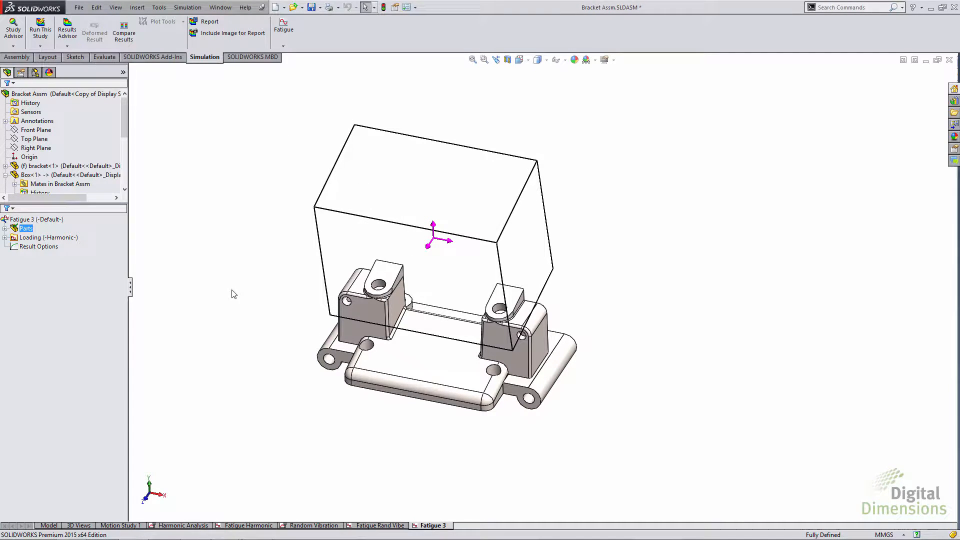
Step: Run the Fatigue 3 study and display its damage plot, followed by its life plot
{"action": "right_click", "coordinate": [50, 220]}
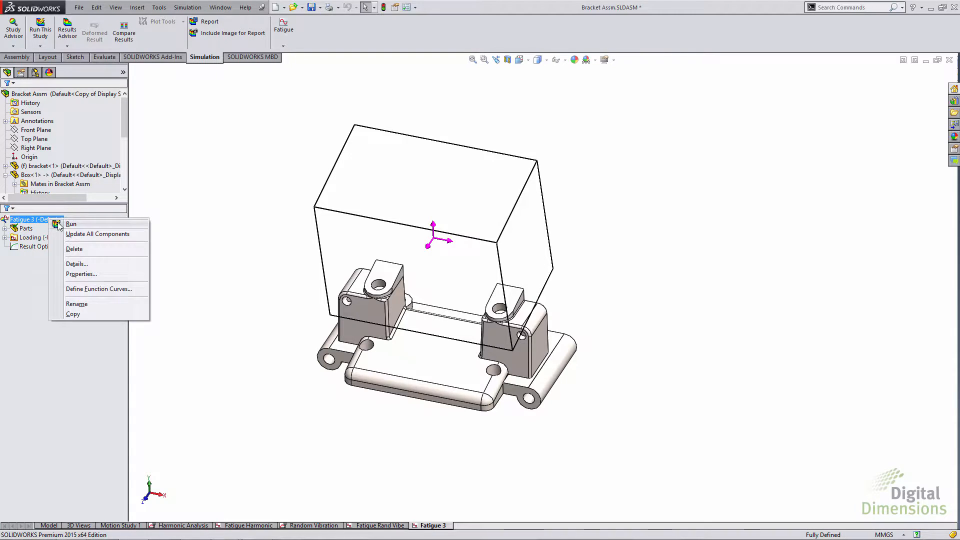
{"action": "left_click", "coordinate": [59, 224]}
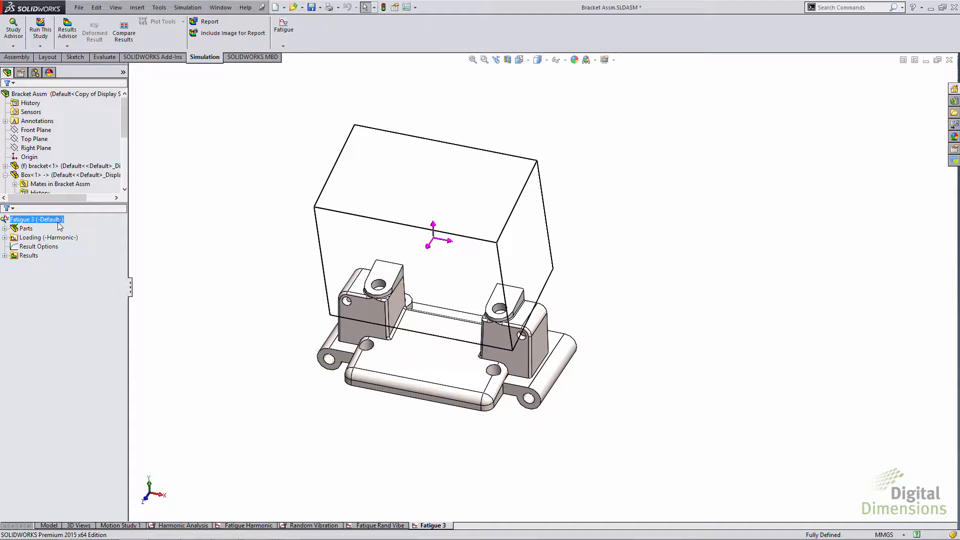
{"action": "left_click", "coordinate": [5, 255]}
{"action": "left_click", "coordinate": [39, 264]}
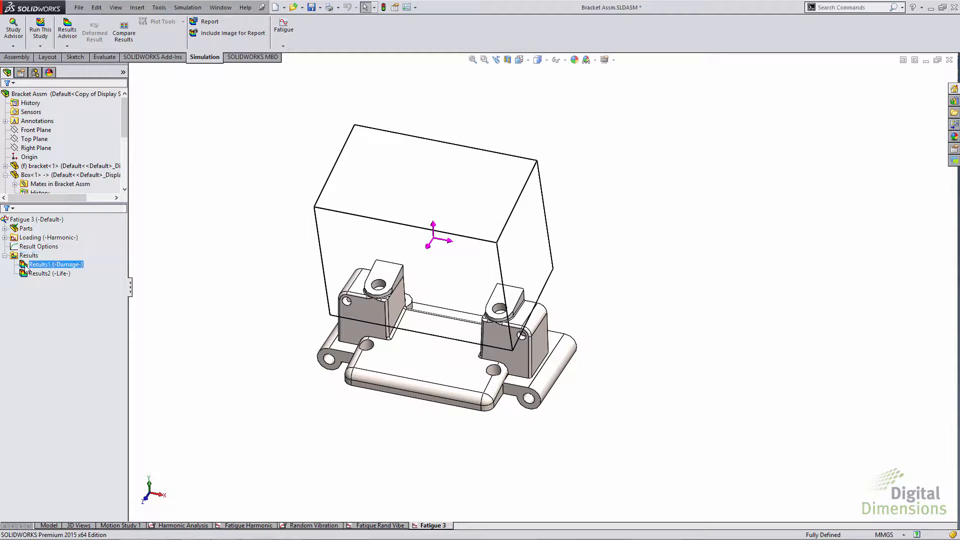
{"action": "double_click", "coordinate": [39, 268]}
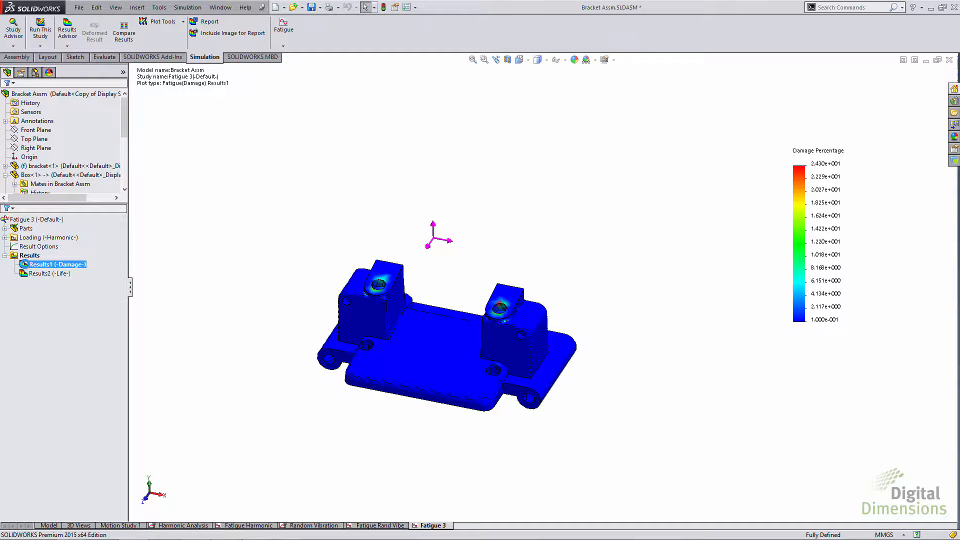
{"action": "left_click", "coordinate": [23, 272]}
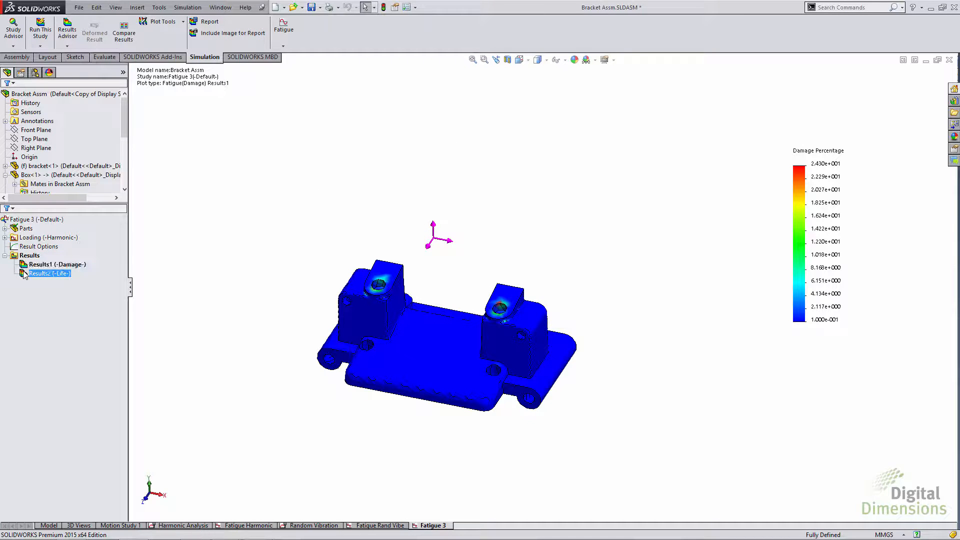
{"action": "double_click", "coordinate": [23, 273]}
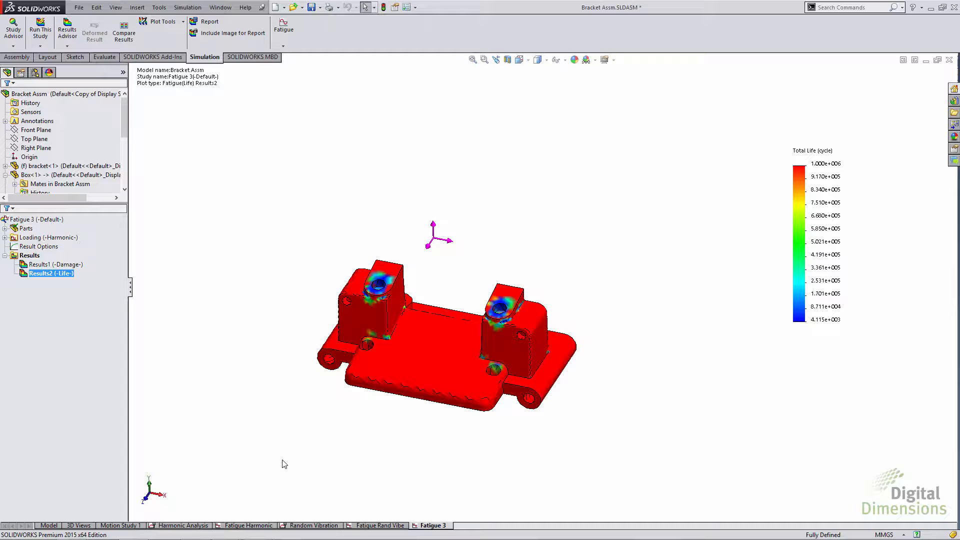
Step: Switch to the Random Vibration study of the bracket assembly
{"action": "left_click", "coordinate": [311, 524]}
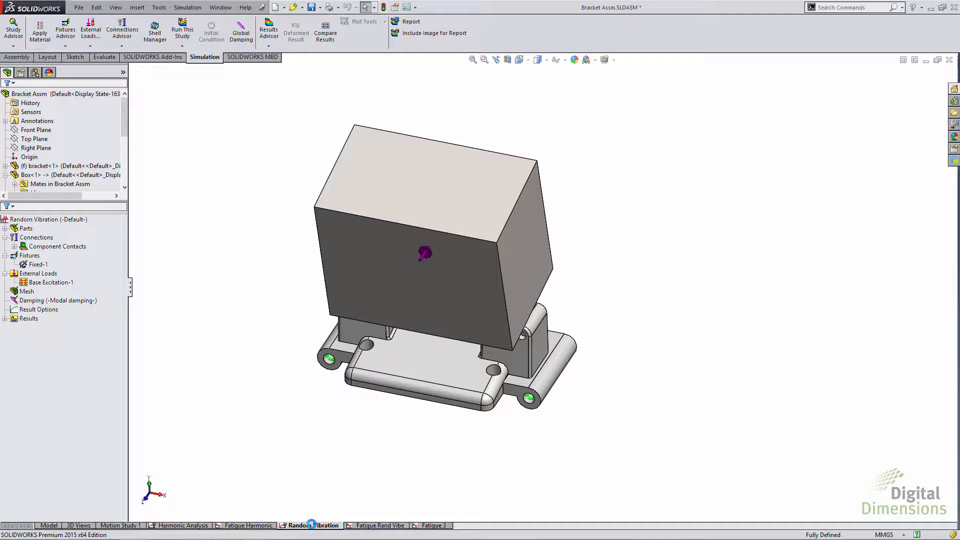
Step: Switch to the Fatigue Rand Vibe study, review the definition of its random vibration loading event, and accept it without changes
{"action": "left_click", "coordinate": [370, 524]}
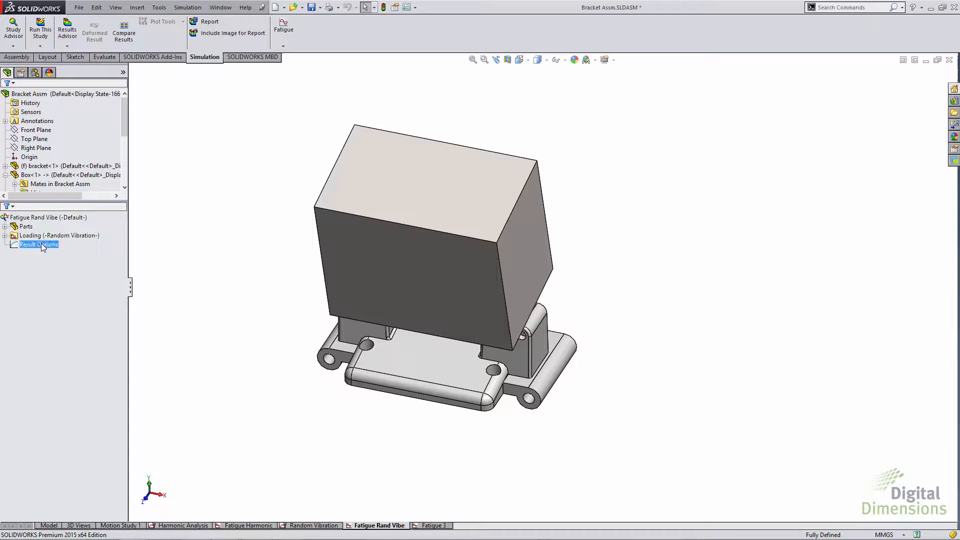
{"action": "left_click", "coordinate": [23, 236]}
{"action": "left_click", "coordinate": [5, 235]}
{"action": "right_click", "coordinate": [36, 244]}
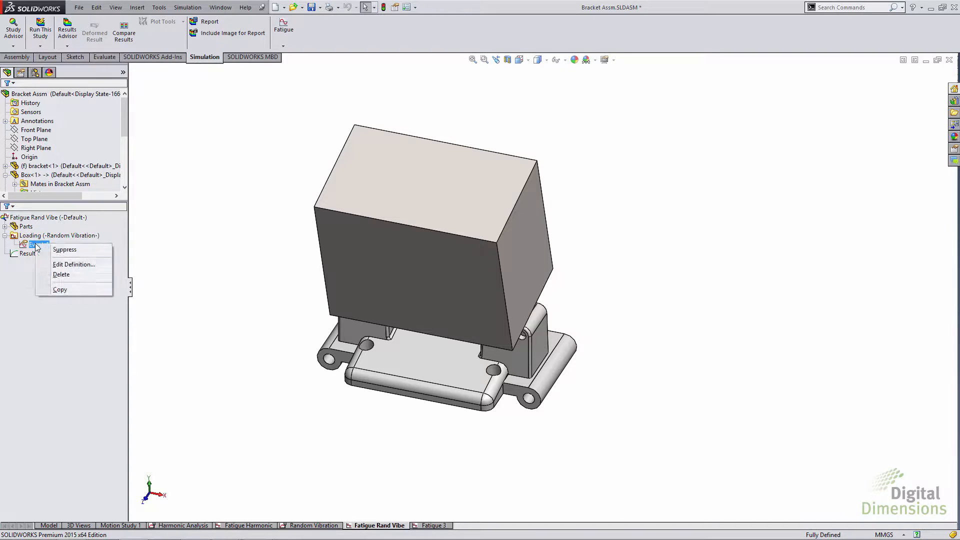
{"action": "left_click", "coordinate": [53, 266]}
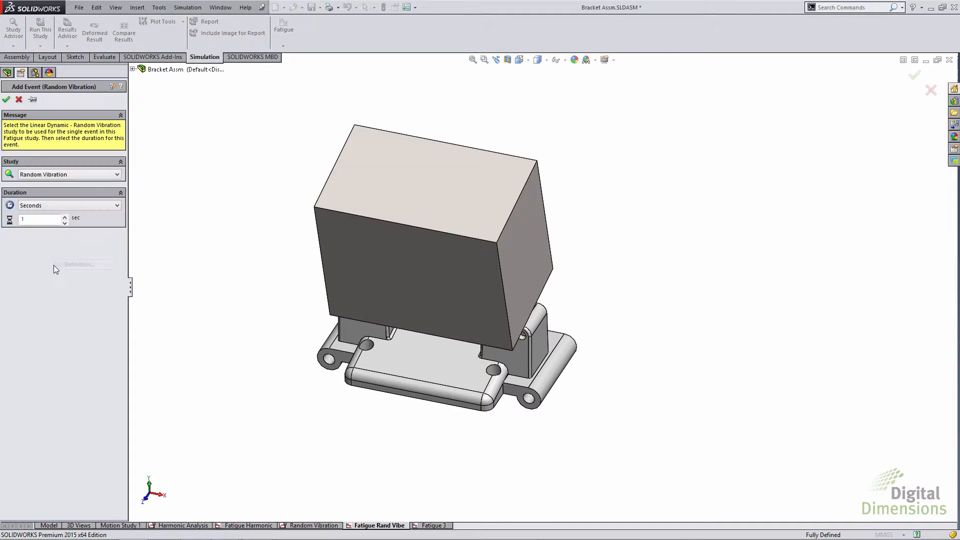
{"action": "left_click", "coordinate": [4, 98]}
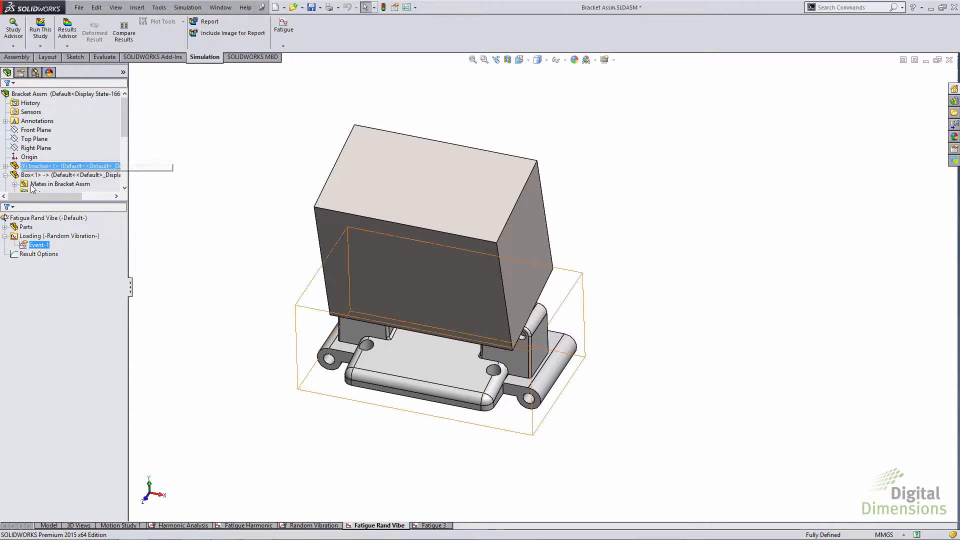
Step: Enable estimating the Basquin constants from the S-N curve in the fatigue data for all bodies, apply it, and close the material data
{"action": "right_click", "coordinate": [24, 228]}
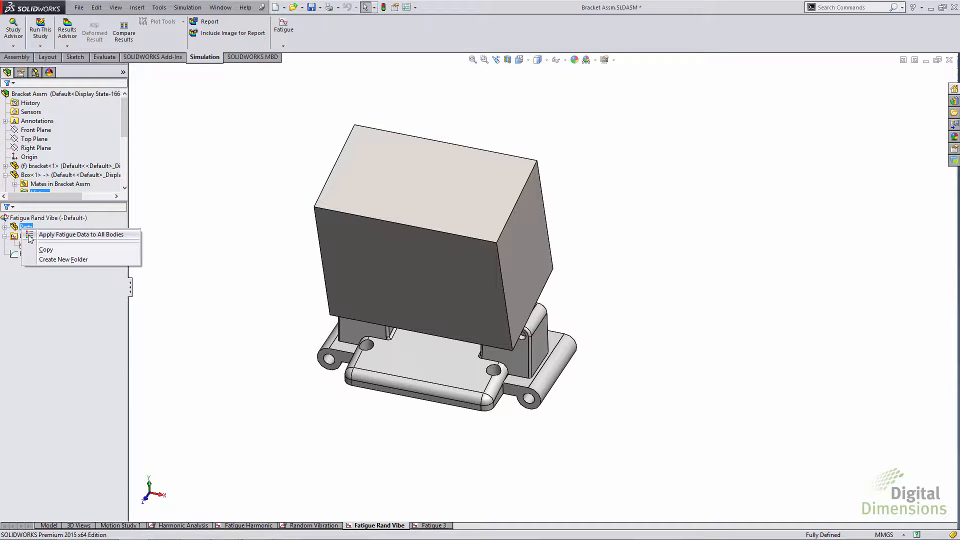
{"action": "left_click", "coordinate": [29, 235]}
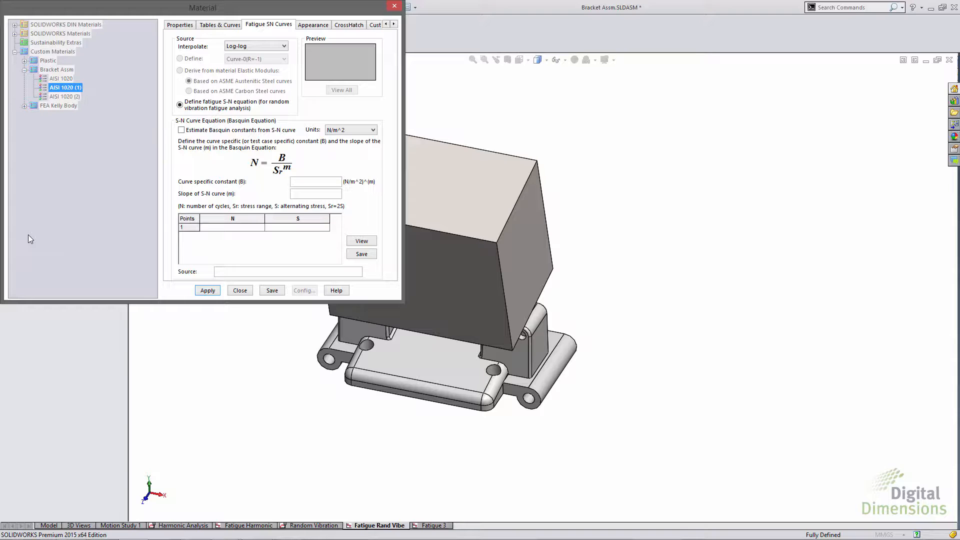
{"action": "left_click", "coordinate": [181, 130]}
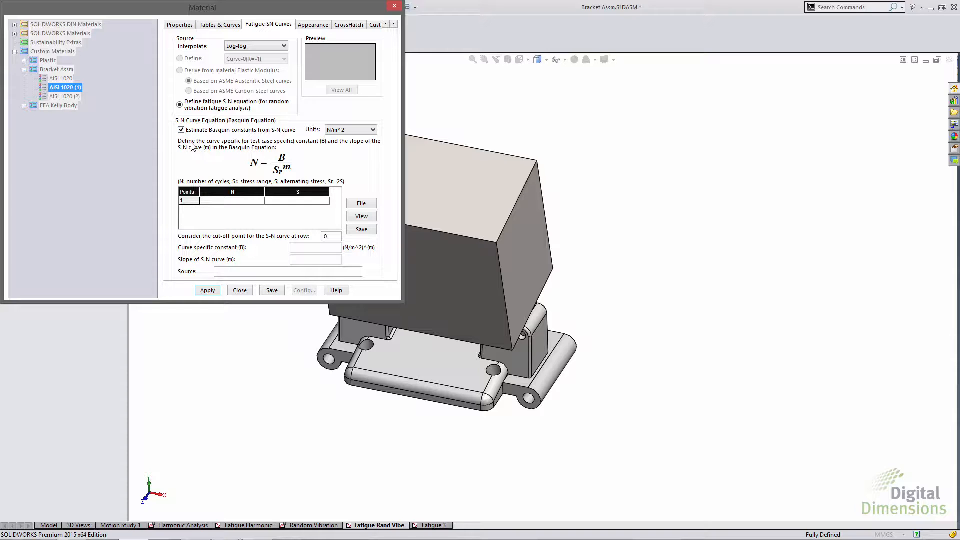
{"action": "left_click", "coordinate": [216, 290]}
{"action": "left_click", "coordinate": [244, 292]}
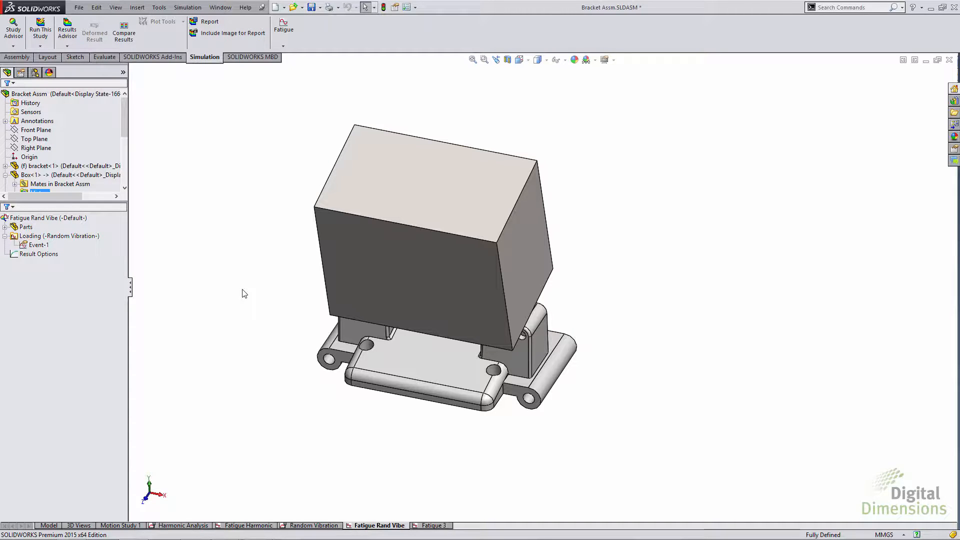
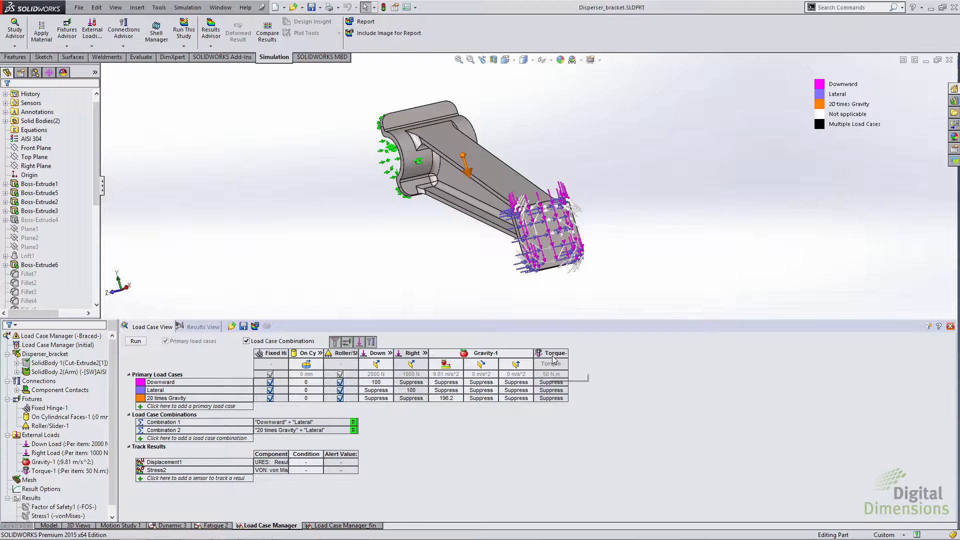
Step: Add a primary load case named Torque and give it a torque of 50, leaving its other loads suppressed
{"action": "left_click", "coordinate": [185, 407]}
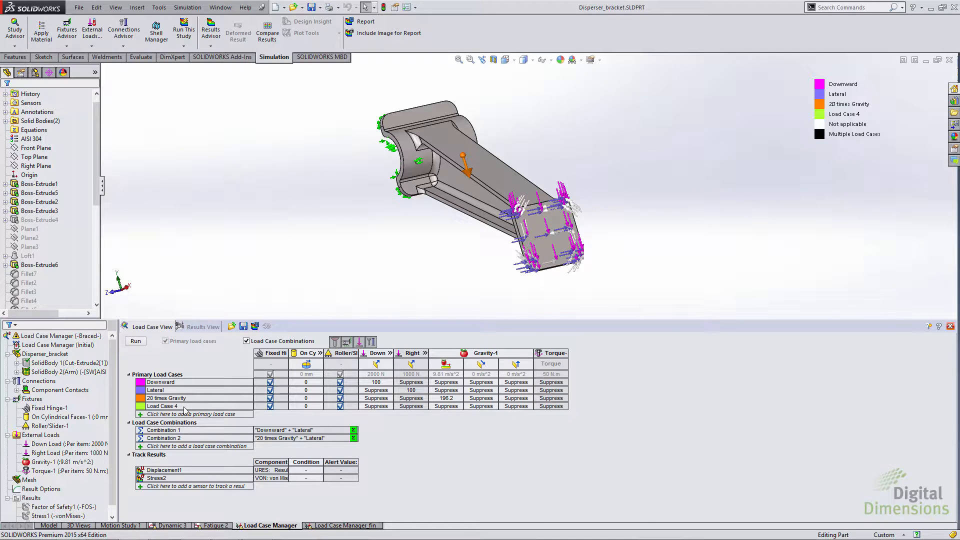
{"action": "double_click", "coordinate": [184, 407]}
{"action": "type", "text": "Torque"}
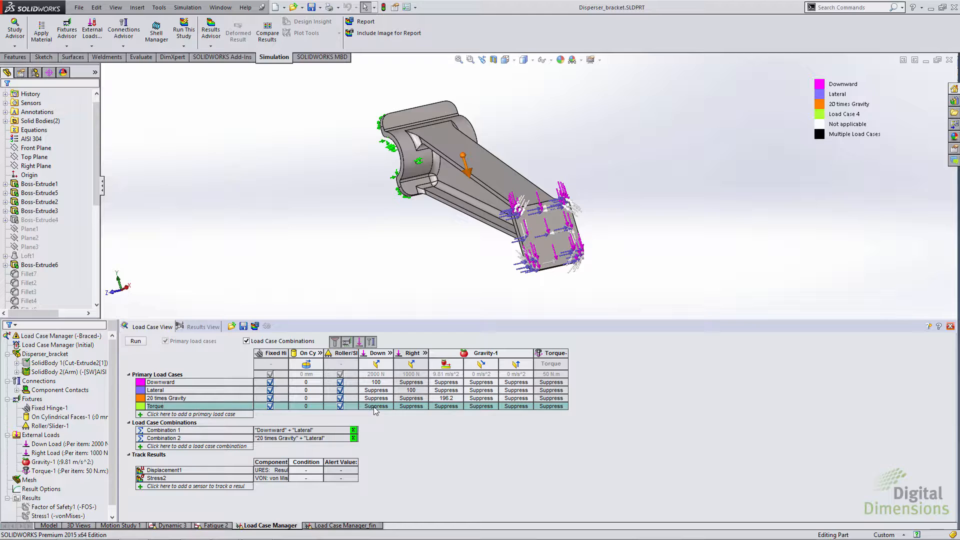
{"action": "left_click", "coordinate": [552, 406]}
{"action": "left_click", "coordinate": [564, 406]}
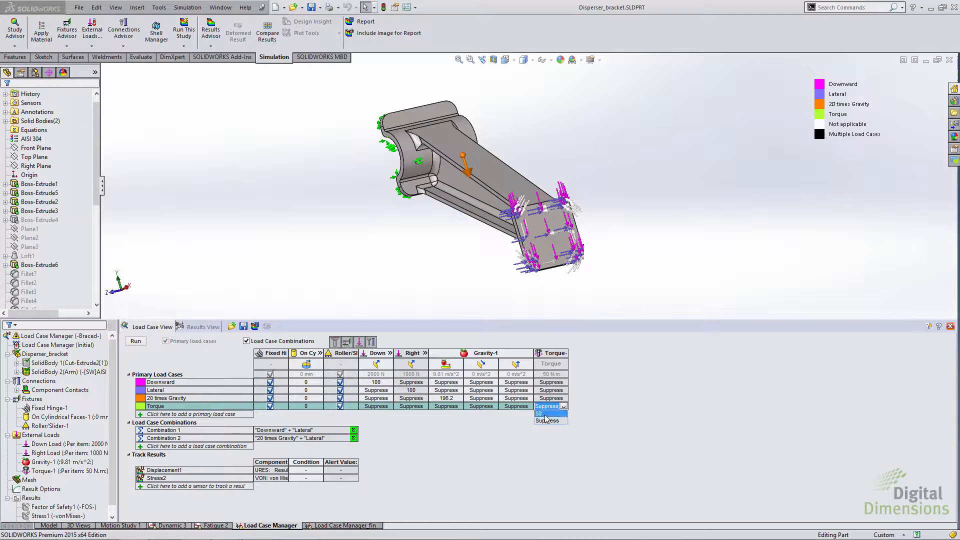
{"action": "left_click", "coordinate": [545, 413]}
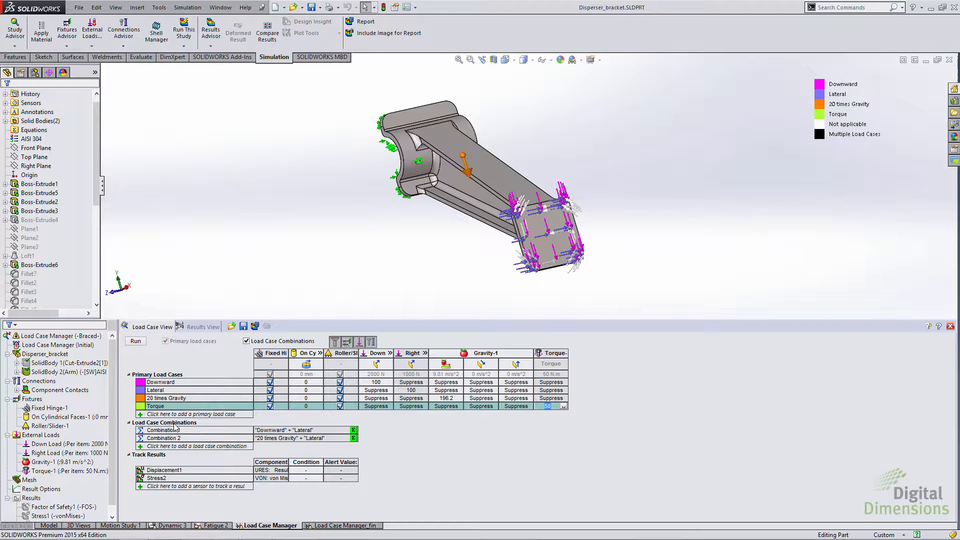
Step: Add a load case combination and define its equation as "Lateral"+"Torque"
{"action": "left_click", "coordinate": [254, 444]}
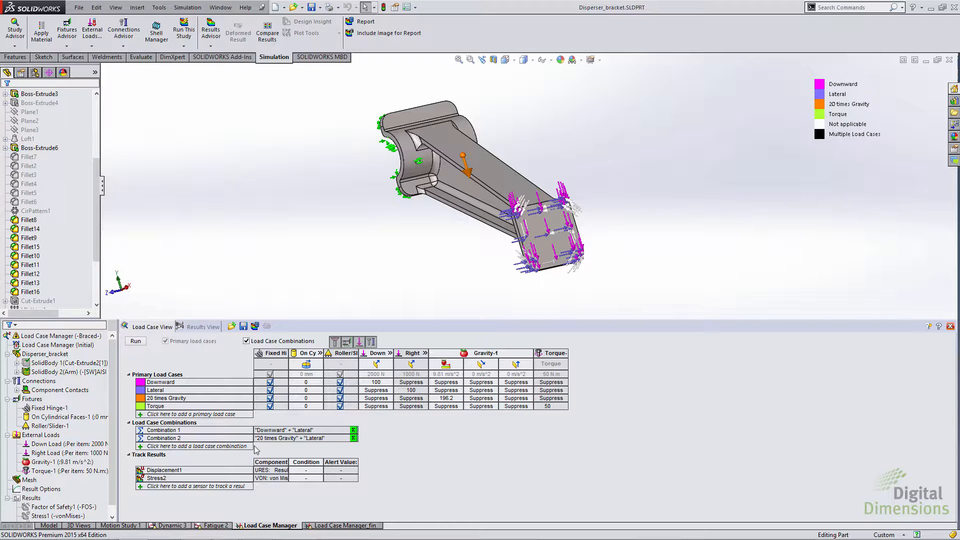
{"action": "left_click", "coordinate": [179, 446]}
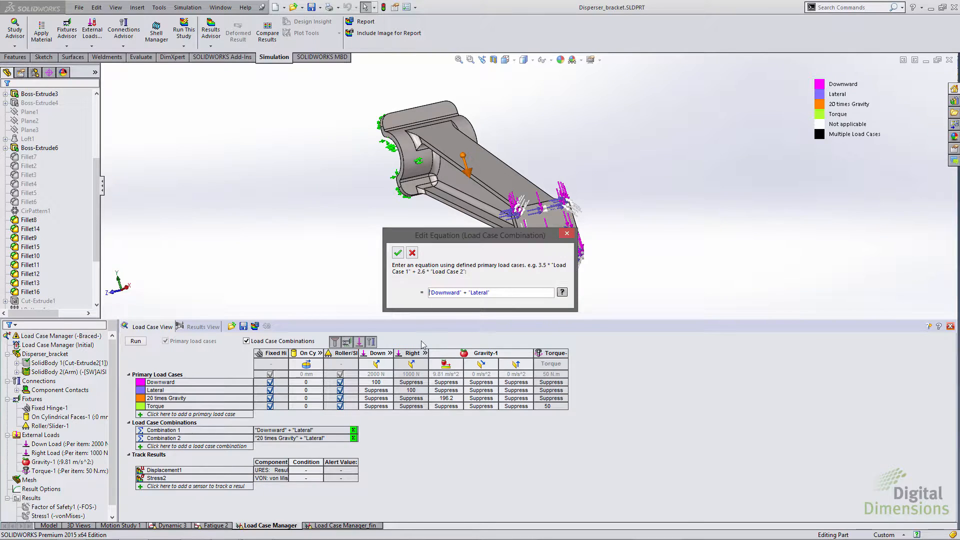
{"action": "left_click_drag", "start_coordinate": [499, 296], "coordinate": [410, 290]}
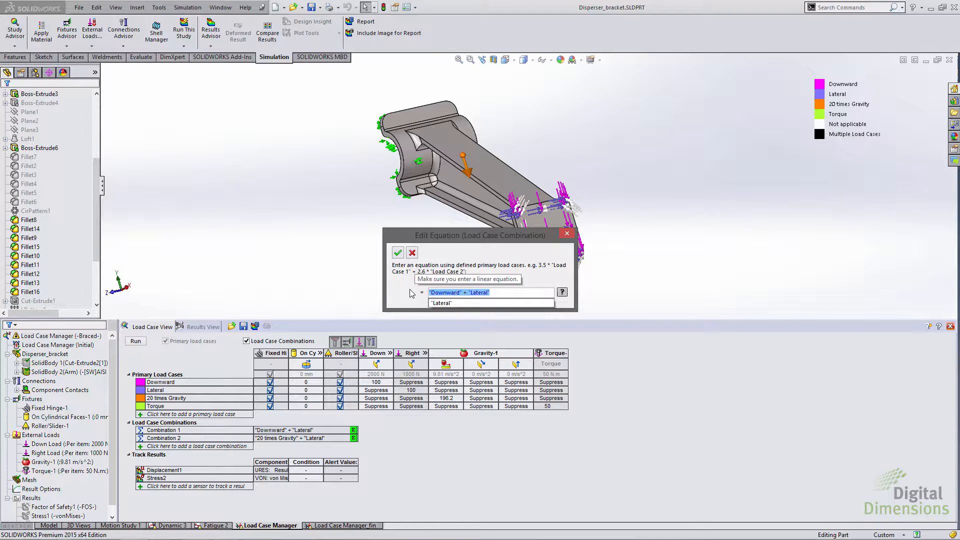
{"action": "key", "text": "Delete"}
{"action": "left_click", "coordinate": [435, 311]}
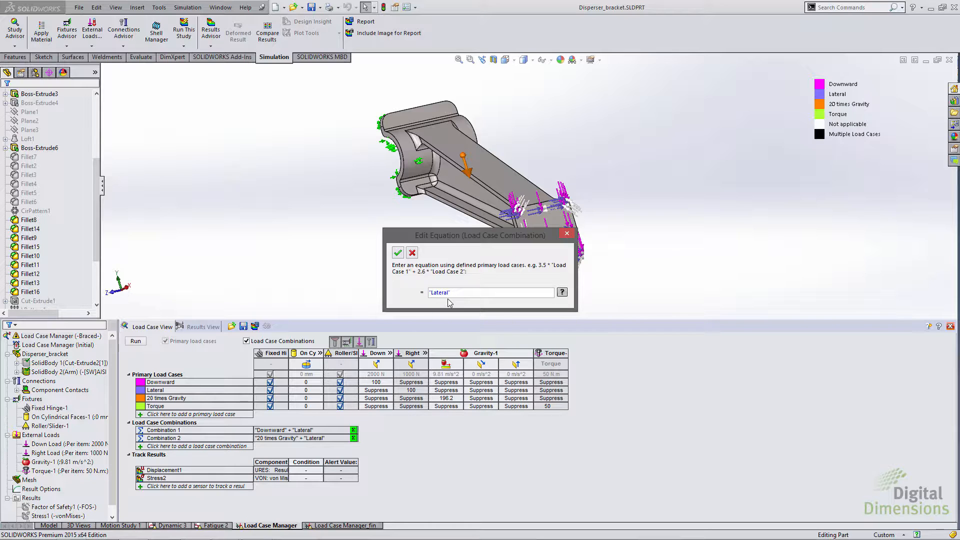
{"action": "type", "text": "+"}
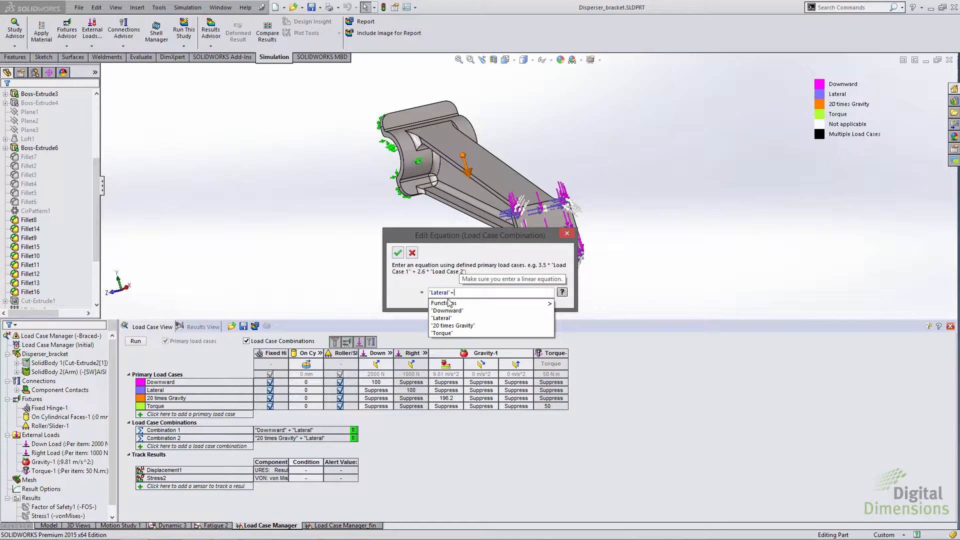
{"action": "left_click", "coordinate": [444, 333]}
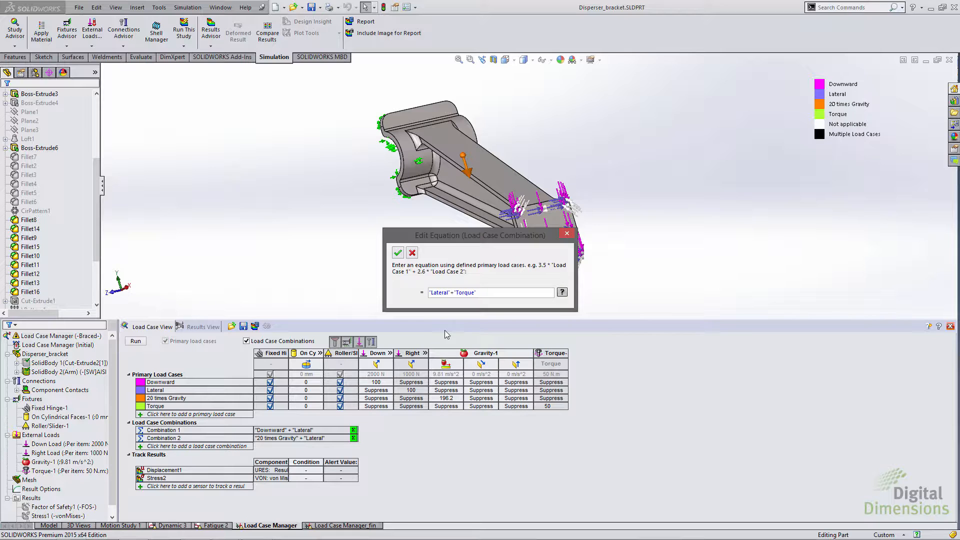
{"action": "left_click", "coordinate": [399, 254]}
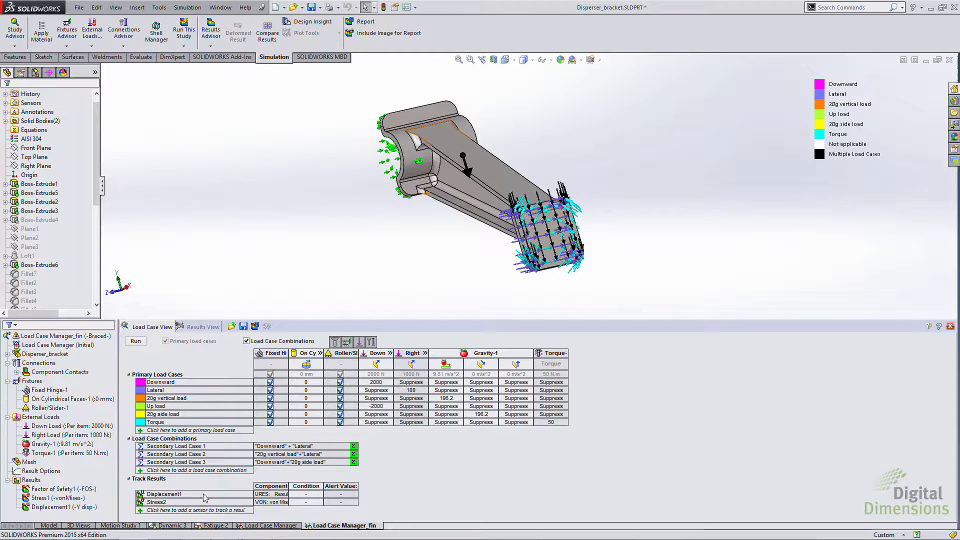
Step: Review the definition of a new result-tracking sensor in the Load Case Manager_fin study and cancel it
{"action": "left_click", "coordinate": [178, 509]}
{"action": "left_click", "coordinate": [178, 510]}
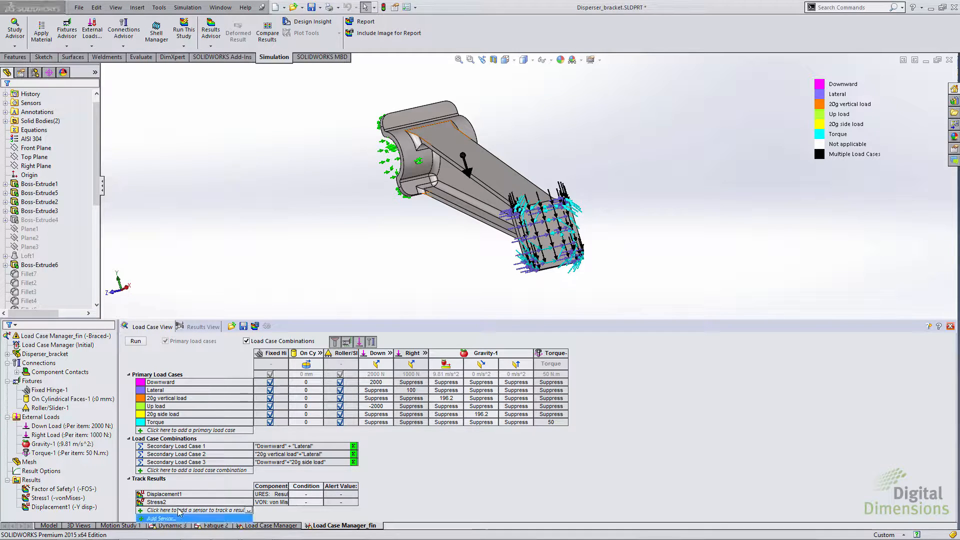
{"action": "left_click", "coordinate": [173, 519]}
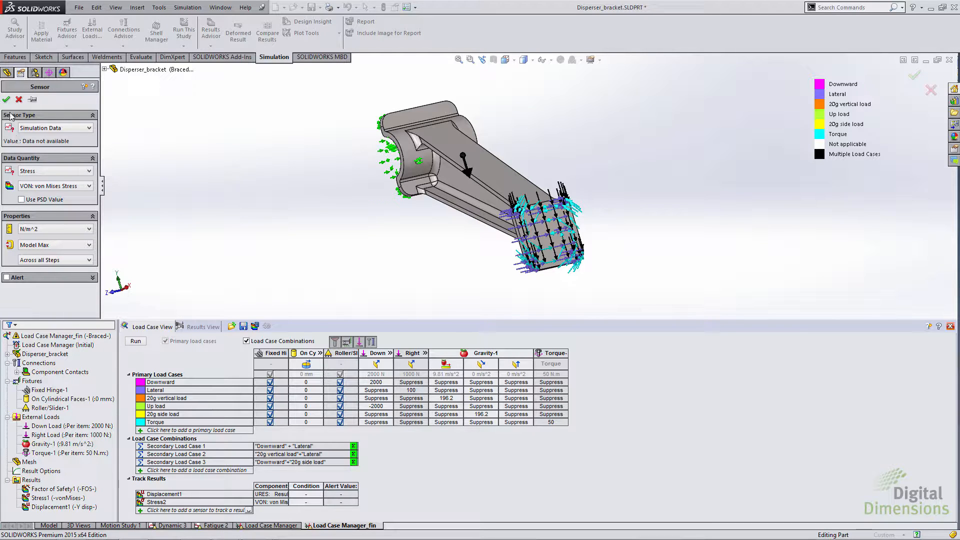
{"action": "left_click", "coordinate": [19, 99]}
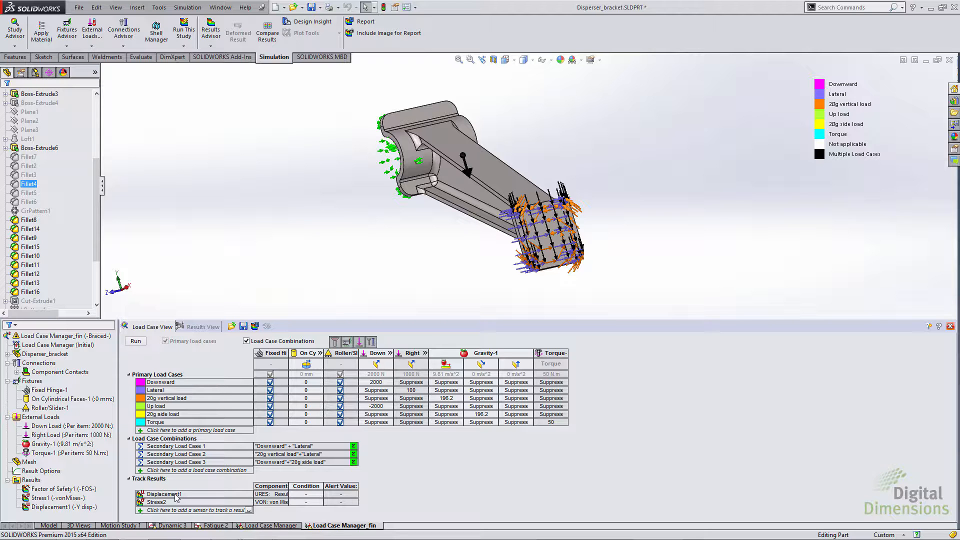
Step: Run the load cases and view the displacement plots for Lateral, 20g vertical load, Up load, 20g side load and Torque
{"action": "left_click", "coordinate": [135, 341]}
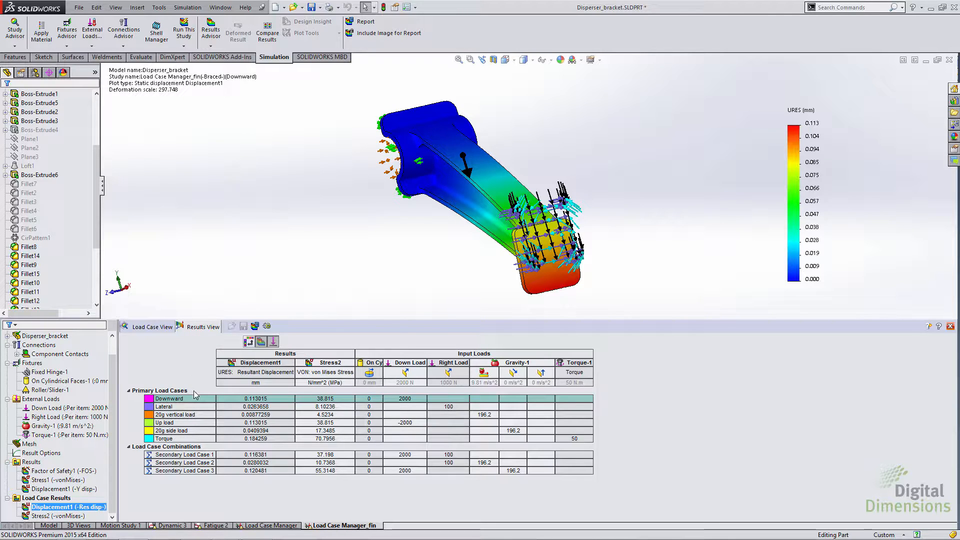
{"action": "left_click", "coordinate": [169, 406]}
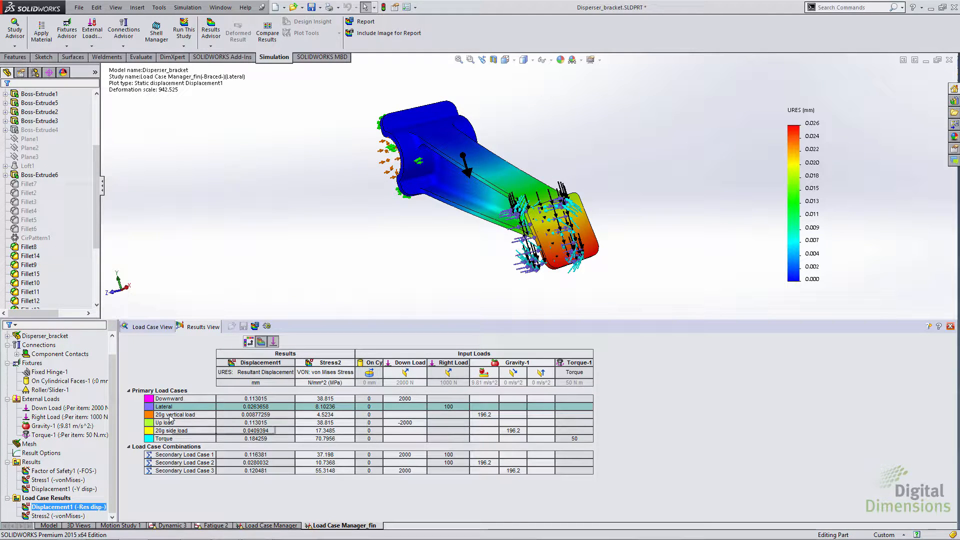
{"action": "left_click", "coordinate": [170, 415]}
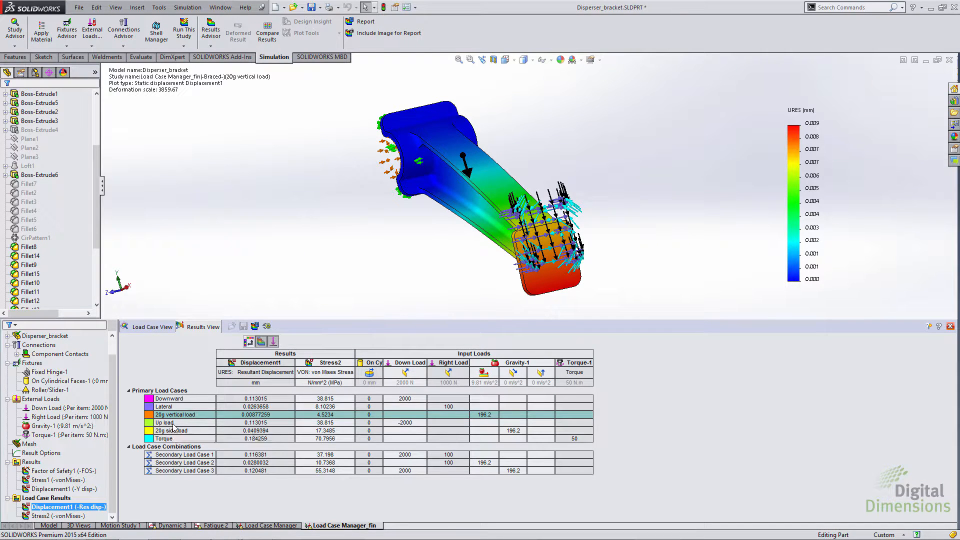
{"action": "left_click", "coordinate": [173, 424]}
{"action": "left_click", "coordinate": [173, 431]}
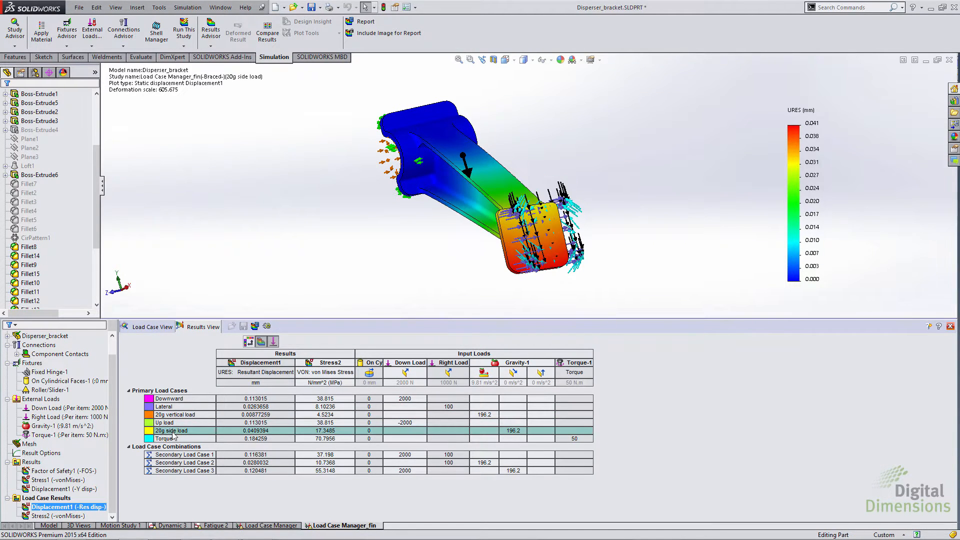
{"action": "left_click", "coordinate": [174, 439]}
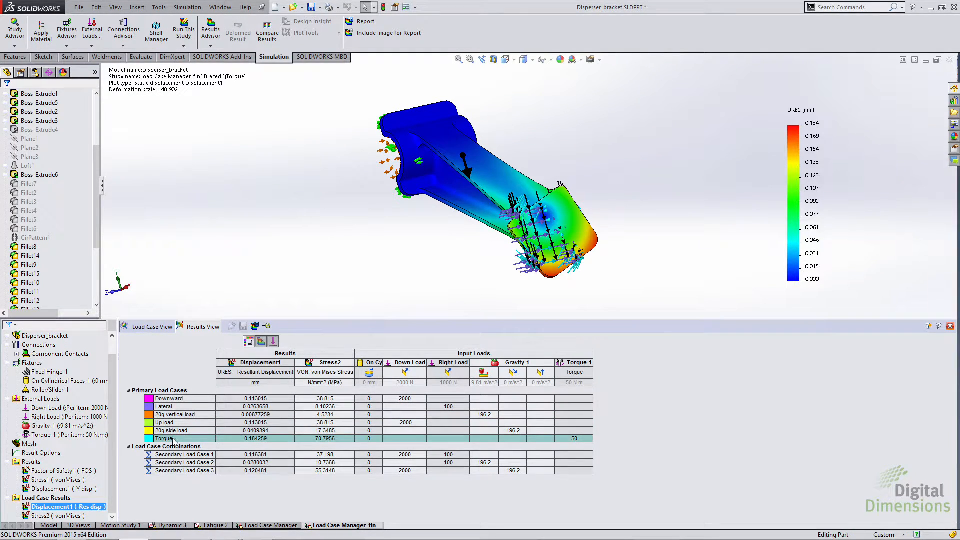
Step: Display the Stress2 von Mises plot for 20g side load, 20g vertical load, Lateral and Downward, and close the load case manager
{"action": "left_click", "coordinate": [34, 516], "text": "ctrl"}
{"action": "double_click", "coordinate": [34, 516]}
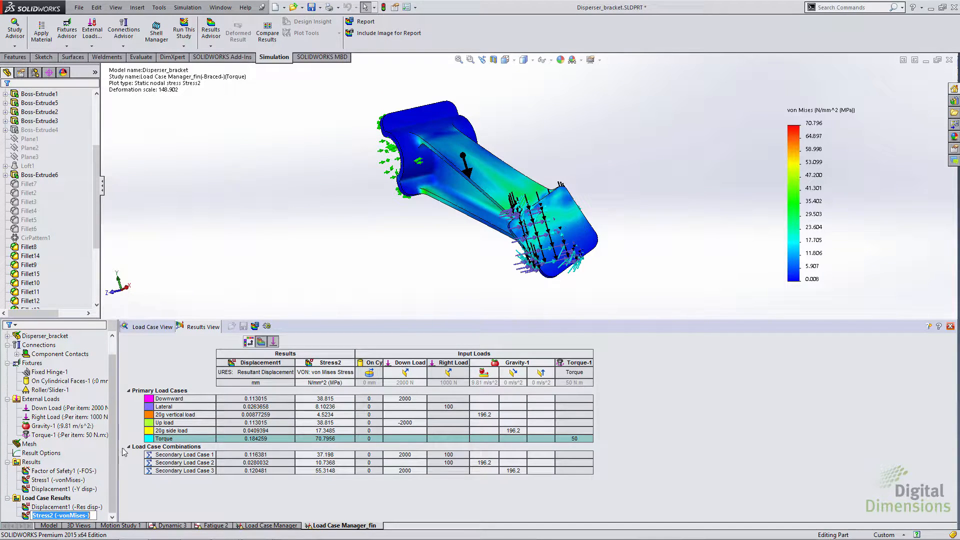
{"action": "left_click", "coordinate": [159, 431]}
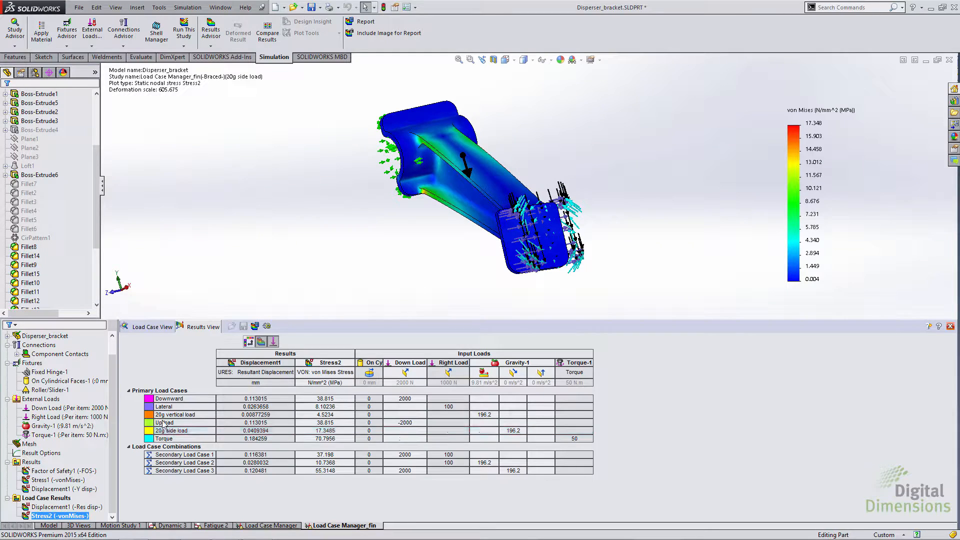
{"action": "left_click", "coordinate": [163, 415]}
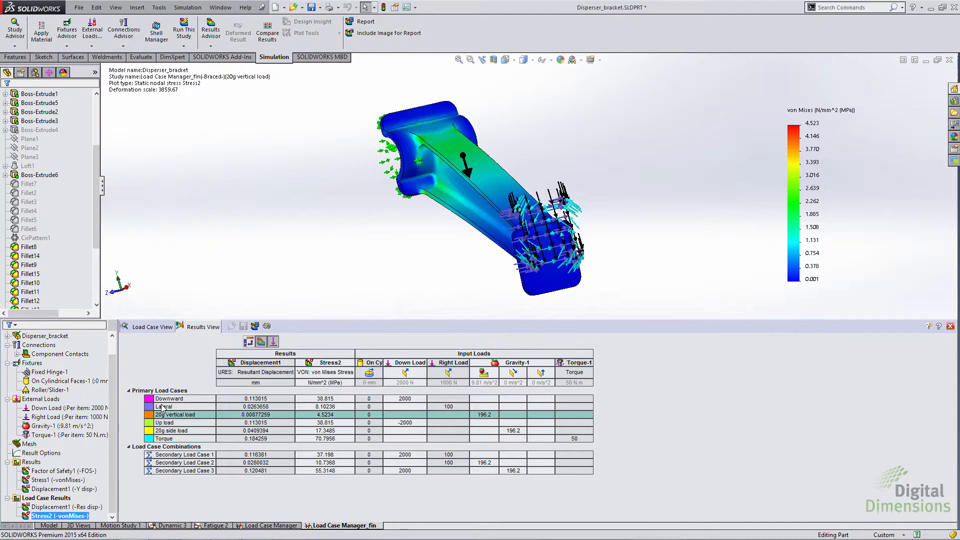
{"action": "left_click", "coordinate": [161, 407]}
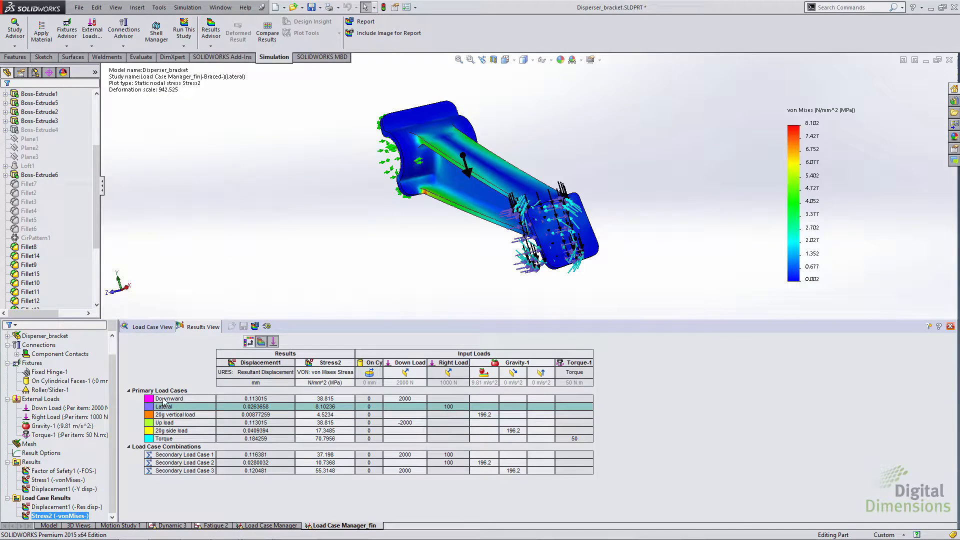
{"action": "left_click", "coordinate": [164, 399]}
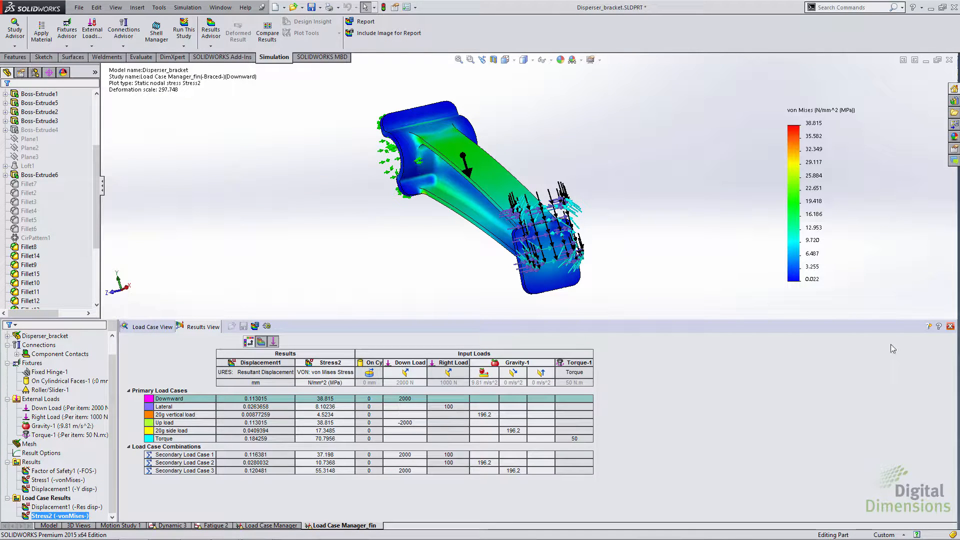
{"action": "left_click", "coordinate": [950, 326]}
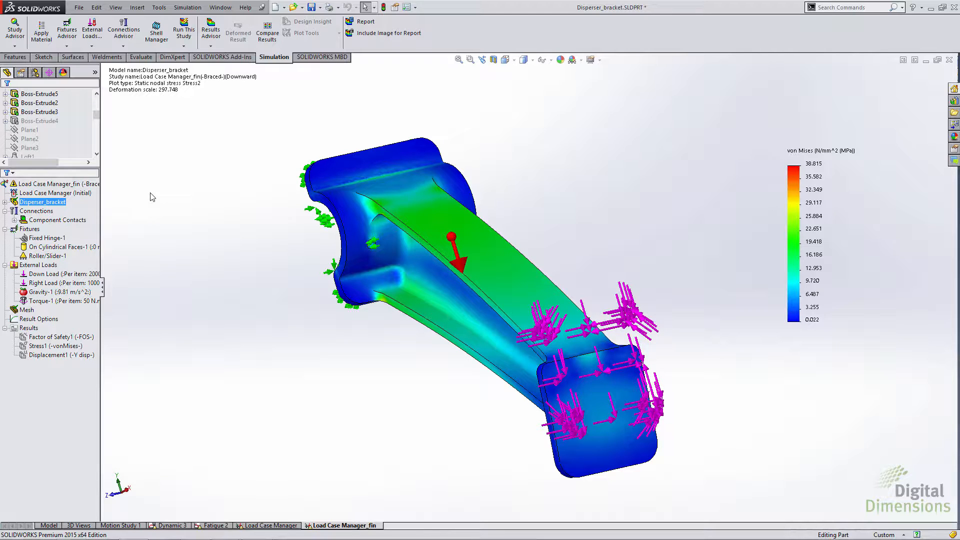
Step: Apply the favorite material ABS PC to SolidBody 1 (Cut-Extrude2) of the Disperser_bracket part
{"action": "left_click", "coordinate": [5, 202]}
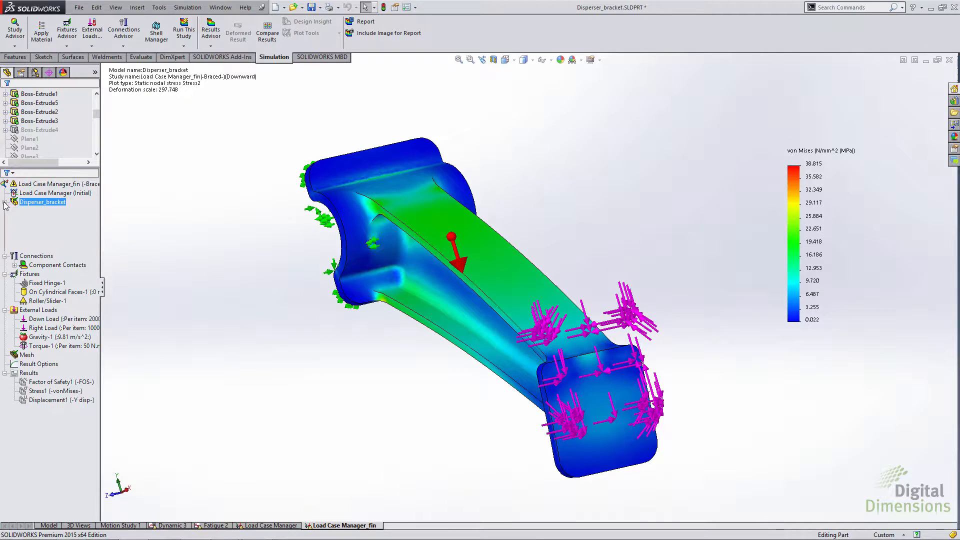
{"action": "right_click", "coordinate": [36, 212]}
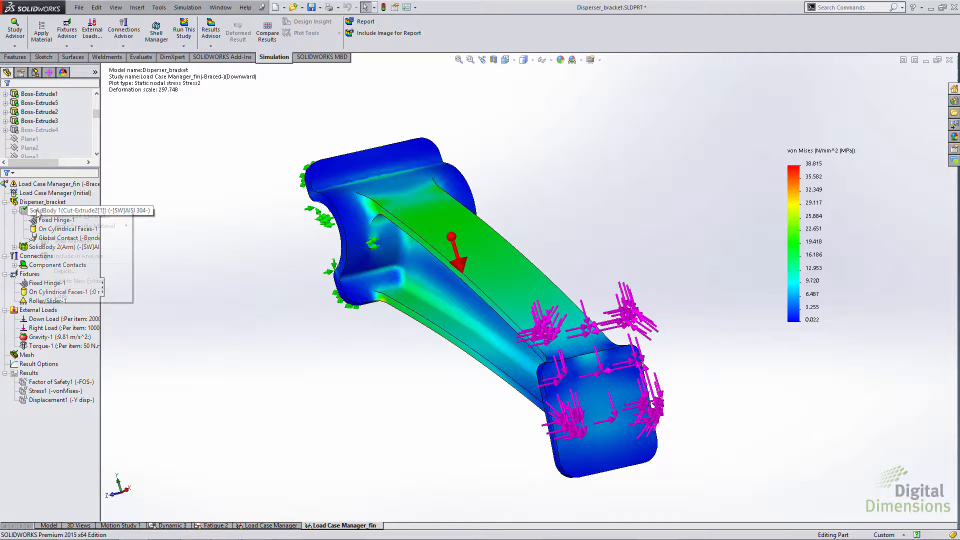
{"action": "mouse_move", "coordinate": [62, 228]}
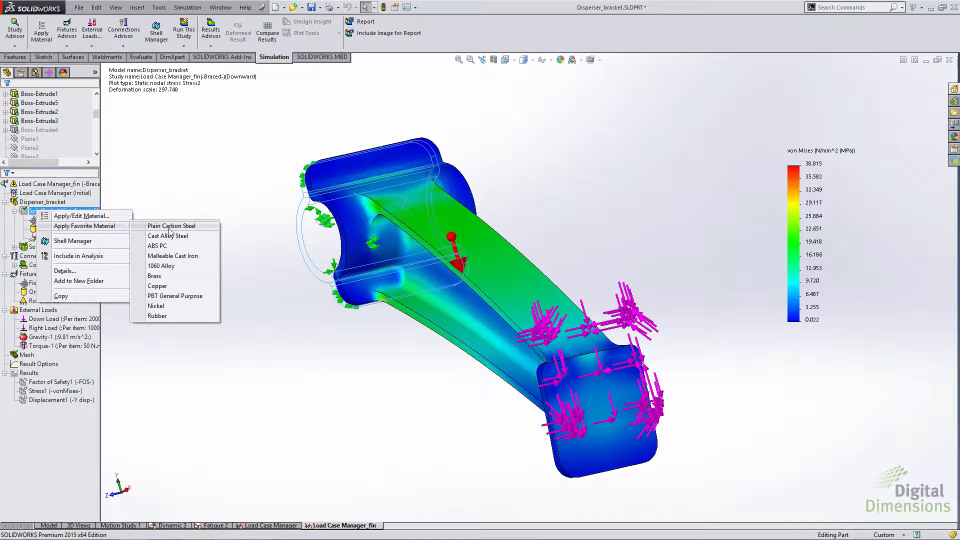
{"action": "left_click", "coordinate": [167, 246]}
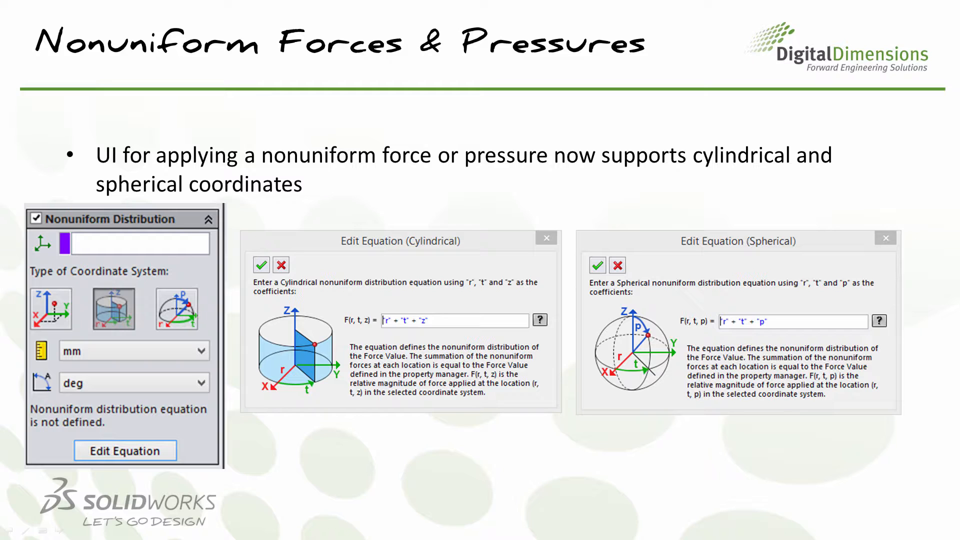
{"action": "left_click", "coordinate": [880, 275]}
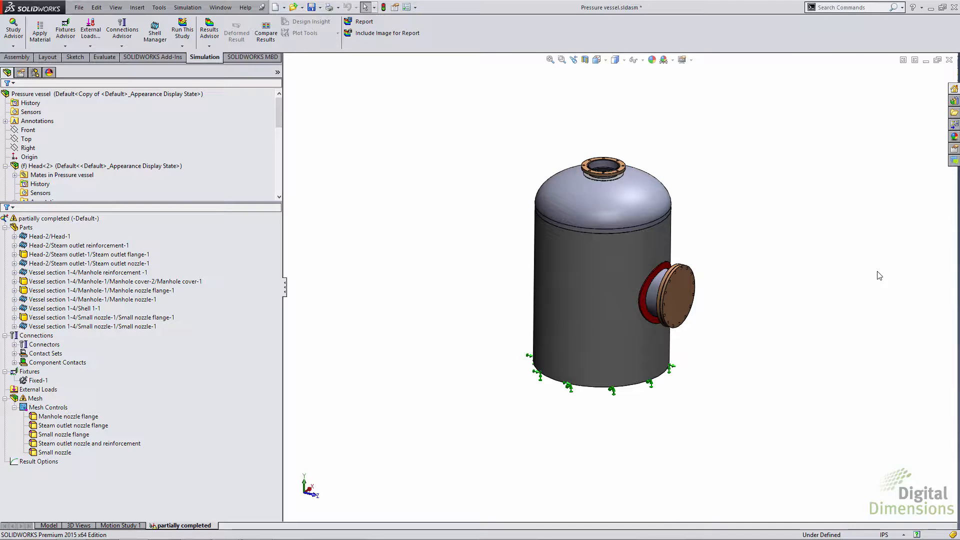
Step: Mesh the pressure vessel's partially completed study with the current settings, and open the mesh failure diagnostics in a widened advisor pane
{"action": "right_click", "coordinate": [29, 399]}
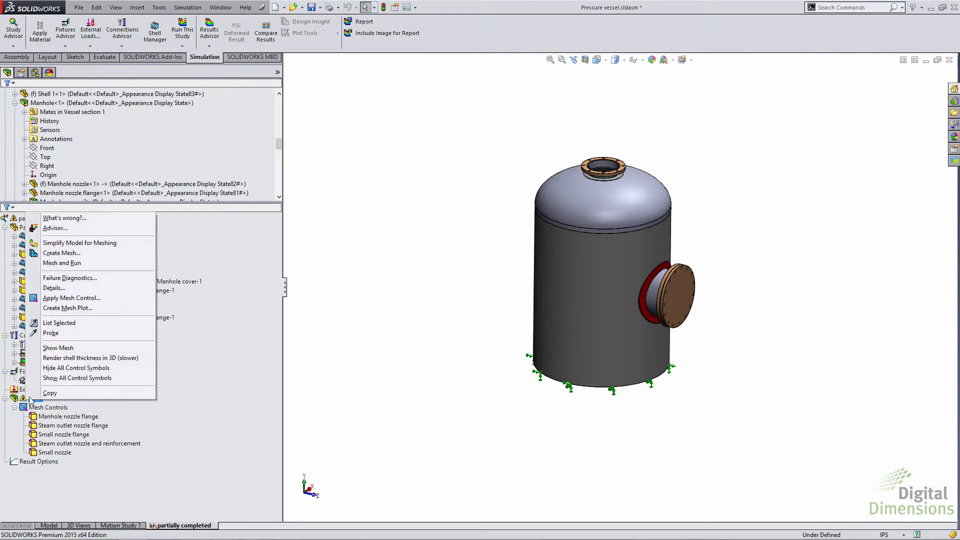
{"action": "left_click", "coordinate": [62, 253]}
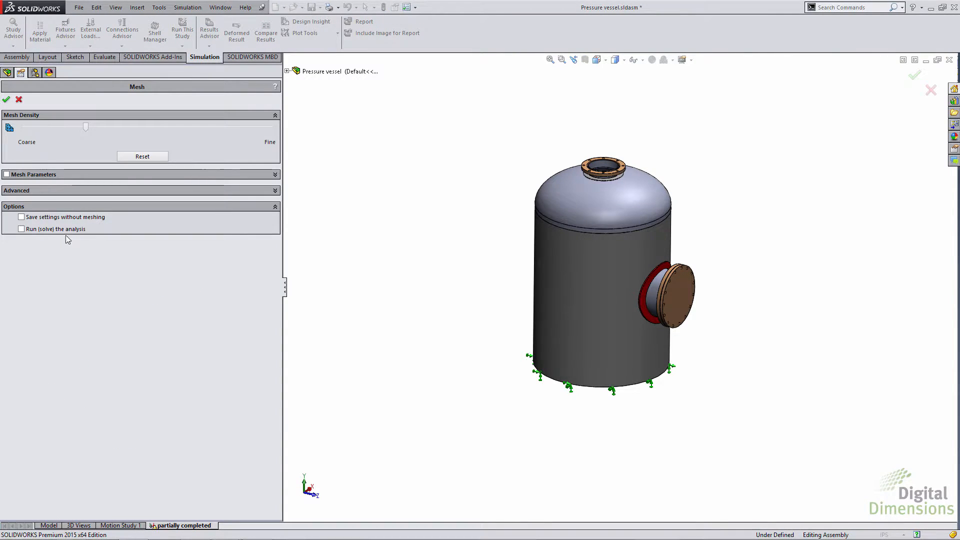
{"action": "left_click", "coordinate": [6, 99]}
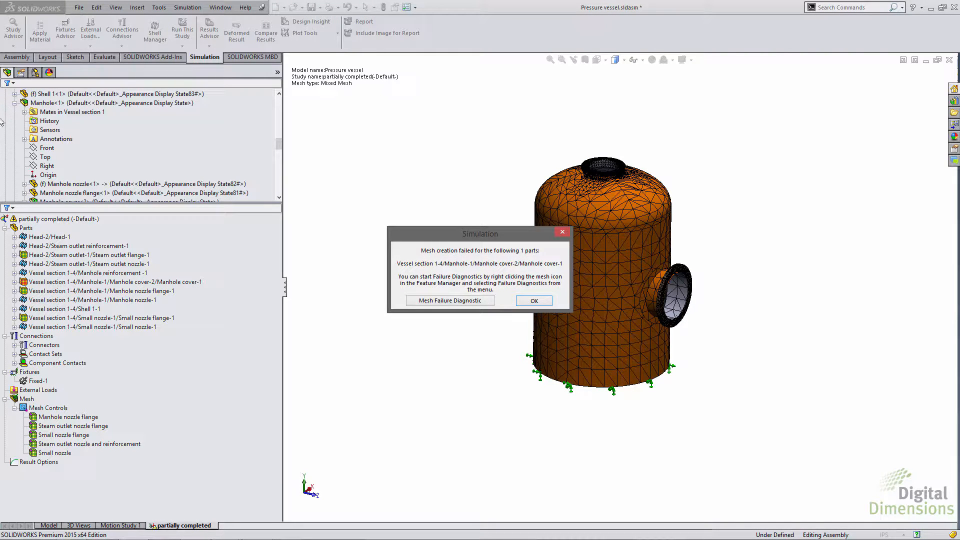
{"action": "left_click", "coordinate": [458, 300]}
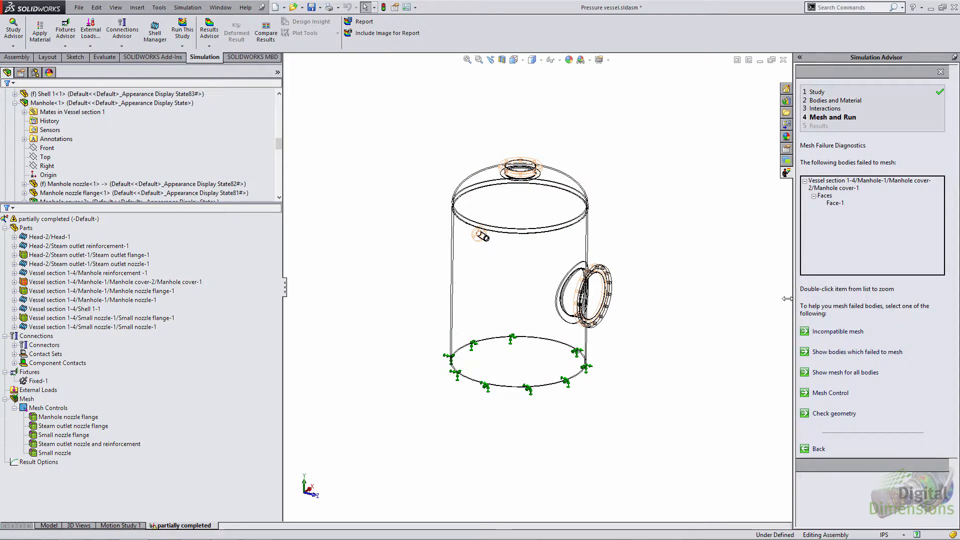
{"action": "left_click_drag", "start_coordinate": [793, 299], "coordinate": [714, 307]}
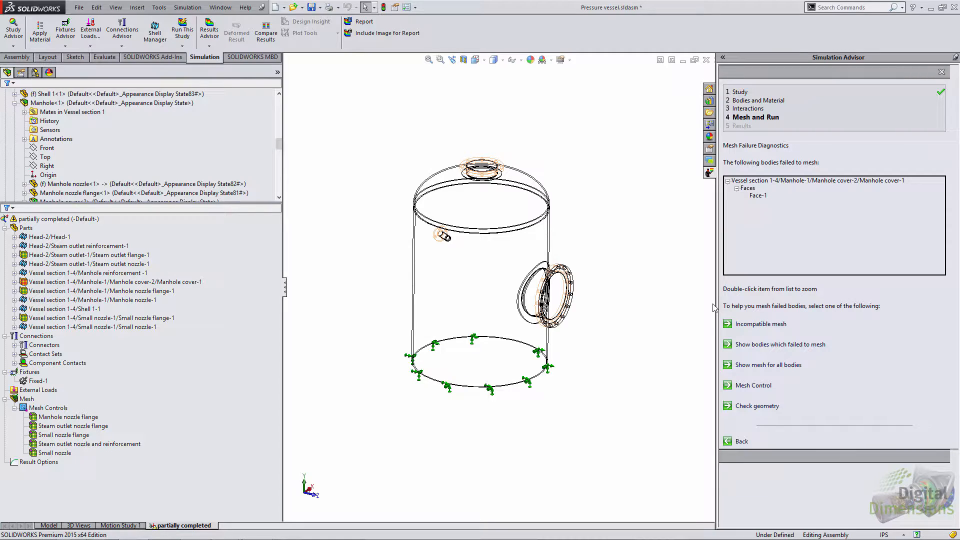
Step: Show the bodies that failed to mesh, then the mesh for all bodies, and locate the failed Face-1 of the manhole cover
{"action": "left_click", "coordinate": [761, 345]}
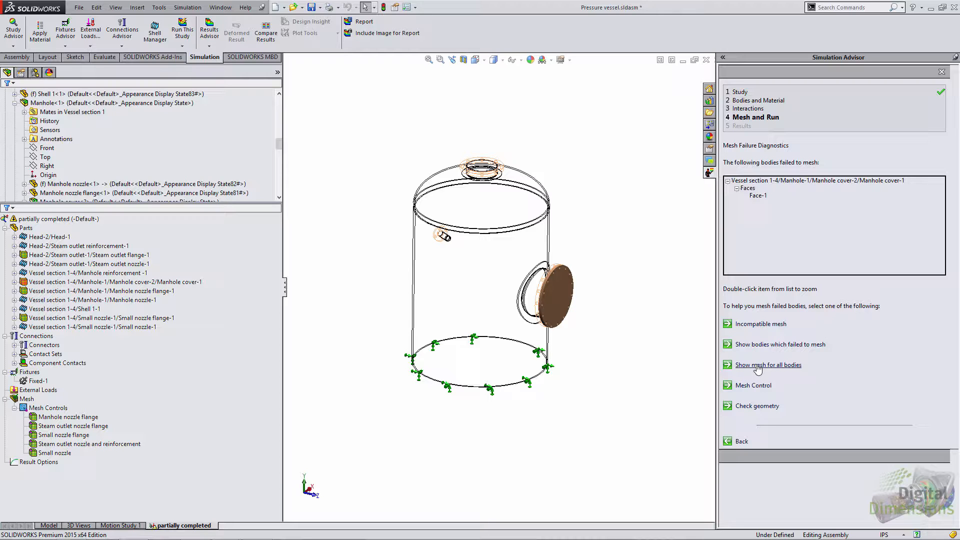
{"action": "left_click", "coordinate": [757, 365]}
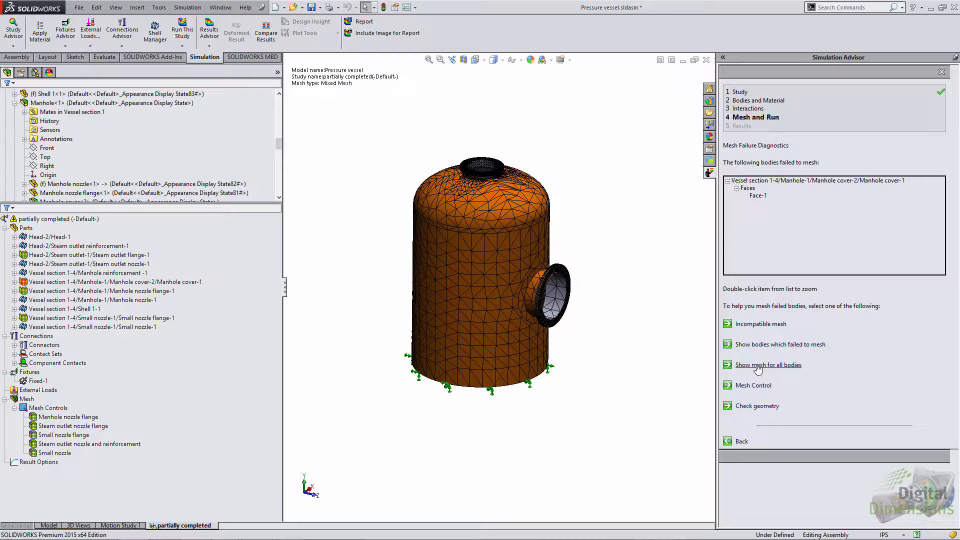
{"action": "left_click", "coordinate": [758, 195]}
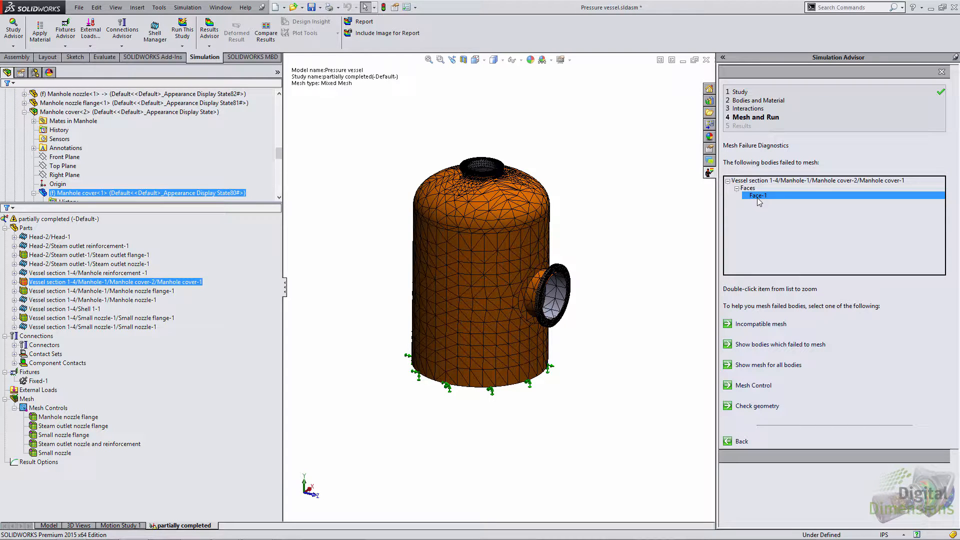
{"action": "left_click", "coordinate": [752, 345]}
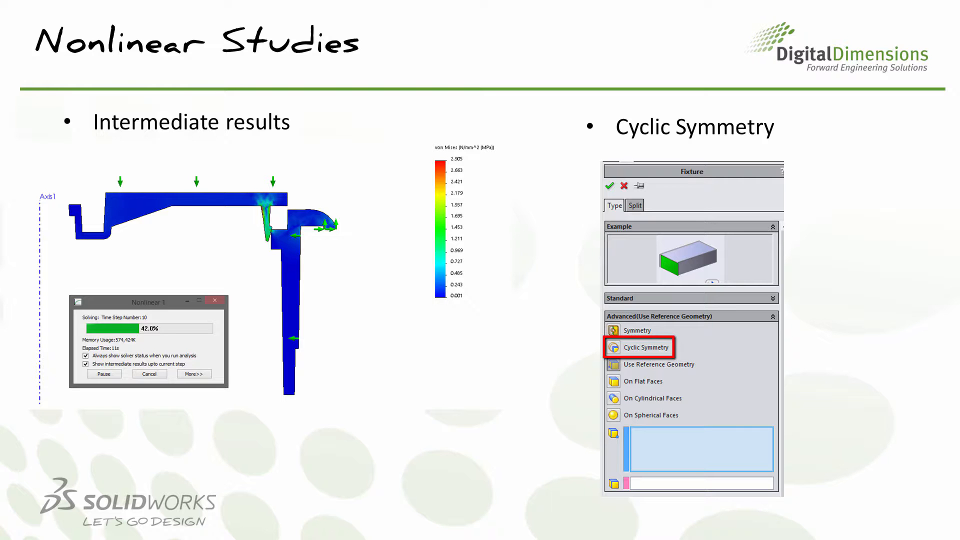
Step: Open the Nonlinear 1 study of the Cap_insert part and examine the intermediate results setting in the default Results options of Simulation
{"action": "key", "text": "alt+Tab"}
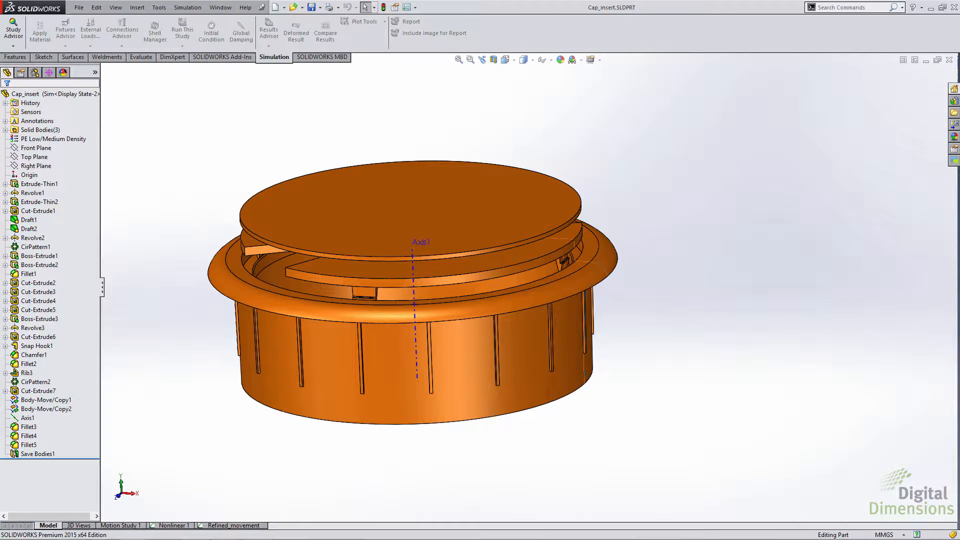
{"action": "left_click", "coordinate": [173, 525]}
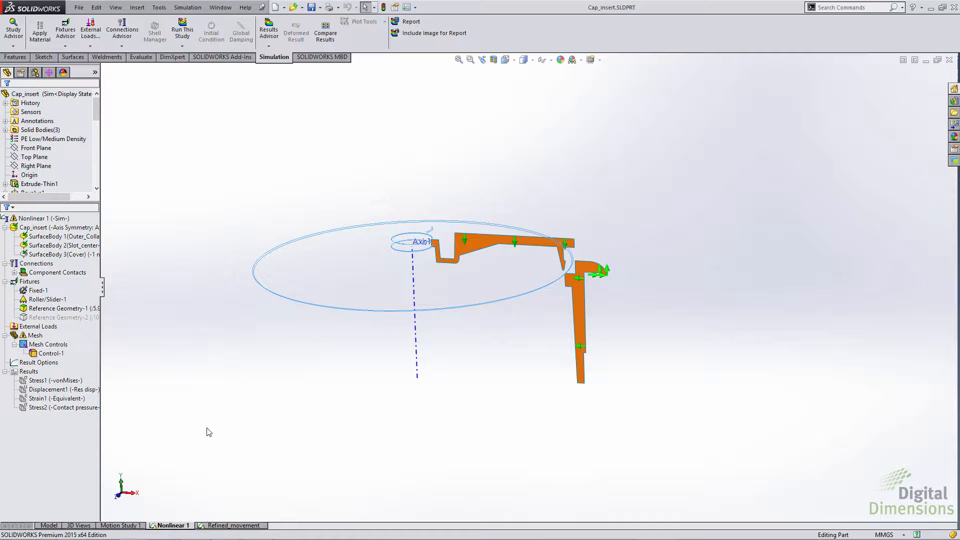
{"action": "left_click", "coordinate": [186, 7]}
{"action": "left_click", "coordinate": [201, 236]}
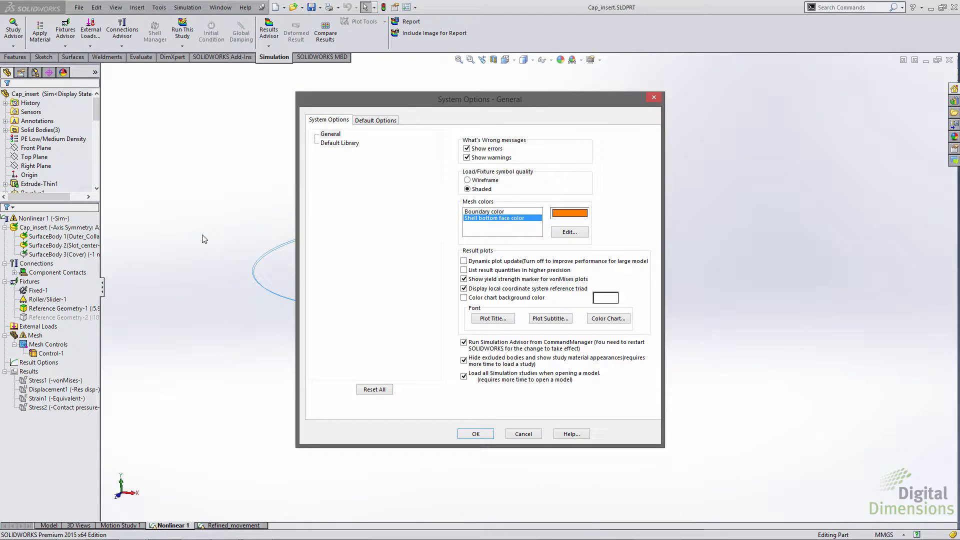
{"action": "left_click", "coordinate": [364, 123]}
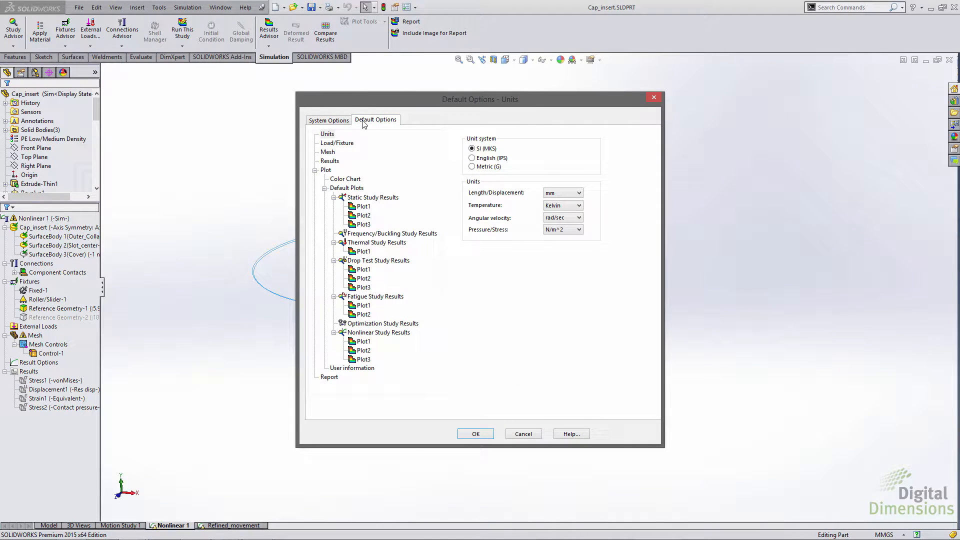
{"action": "left_click", "coordinate": [334, 162]}
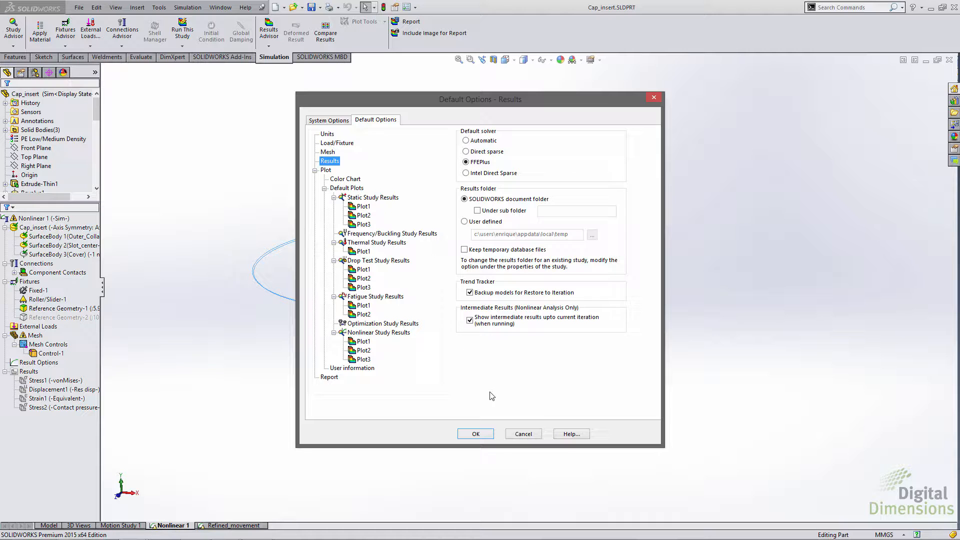
{"action": "left_click", "coordinate": [519, 435]}
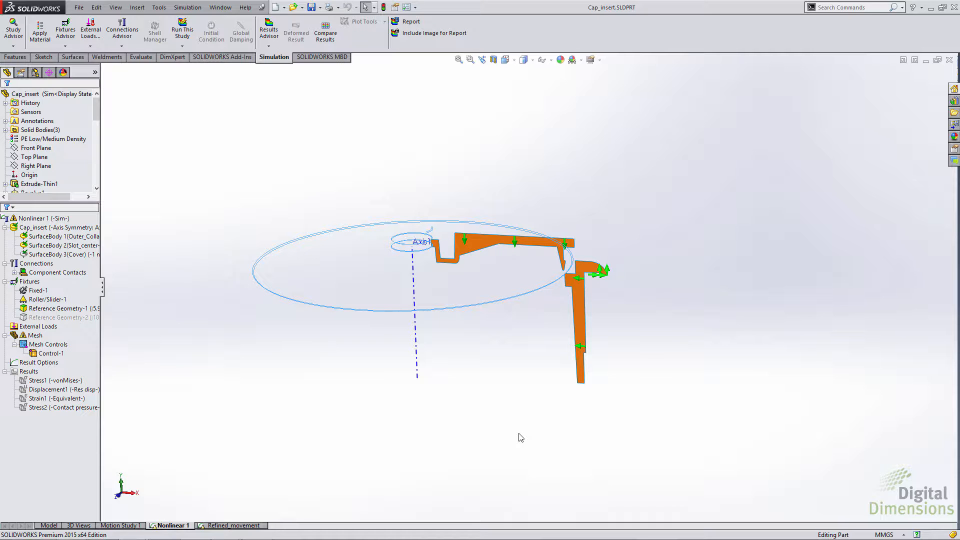
Step: Run the Nonlinear 1 study in front view, continue without stopping to modify the model, and move the solver window clear of the model
{"action": "key", "text": "ctrl+1"}
{"action": "left_click", "coordinate": [67, 218]}
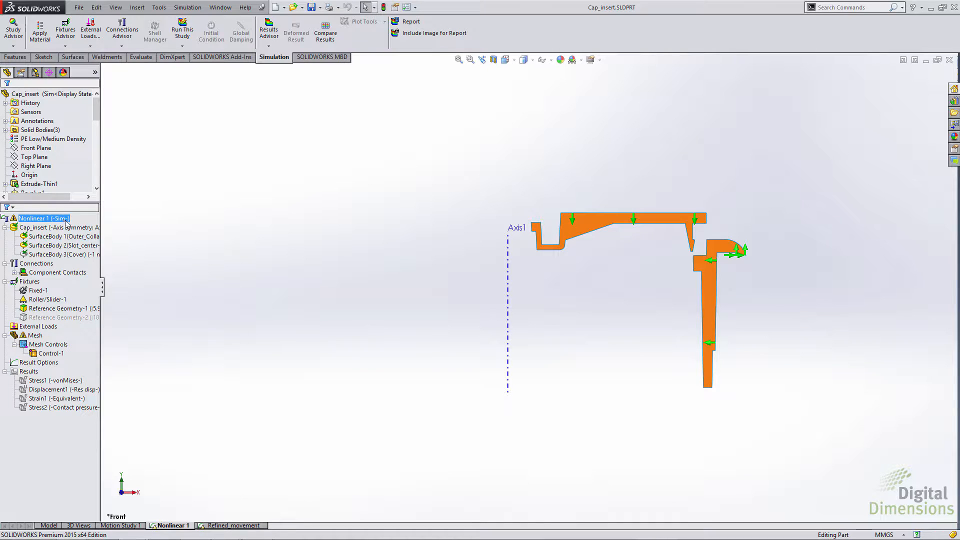
{"action": "right_click", "coordinate": [63, 220]}
{"action": "left_click", "coordinate": [80, 233]}
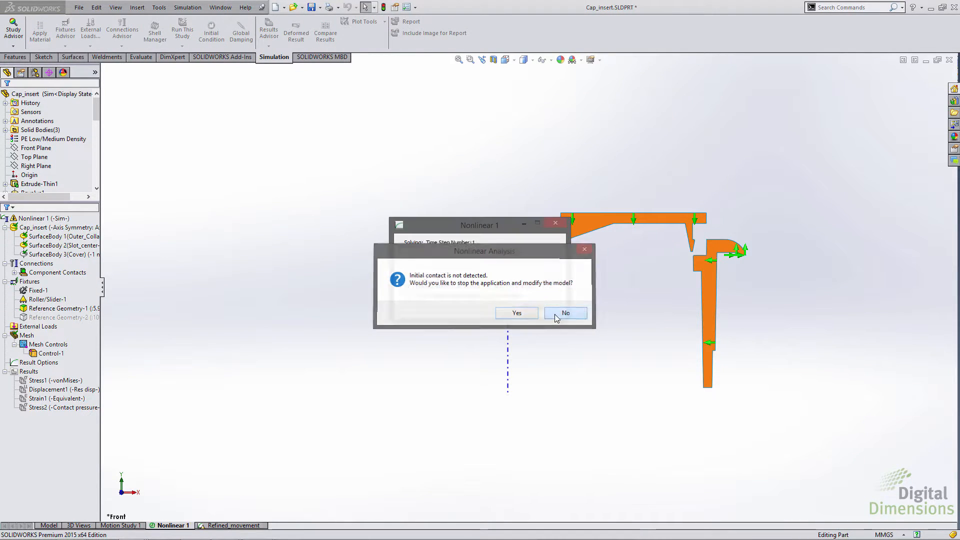
{"action": "left_click", "coordinate": [559, 313]}
{"action": "left_click_drag", "start_coordinate": [510, 224], "coordinate": [601, 94]}
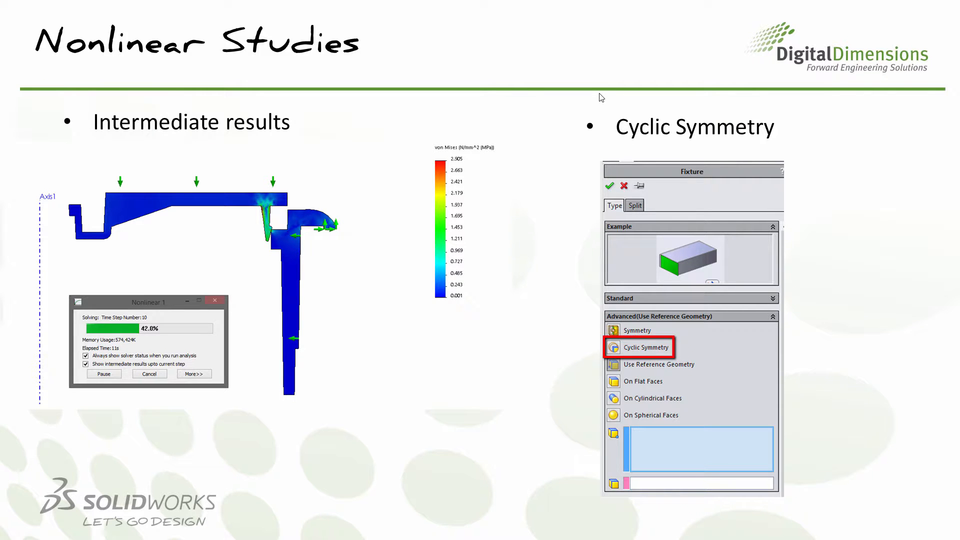
Step: Open the Nonlinear 1 study of Brake_Assembly and examine the Cyclic Symmetry option among the advanced fixtures without adding a fixture
{"action": "key", "text": "alt+Tab"}
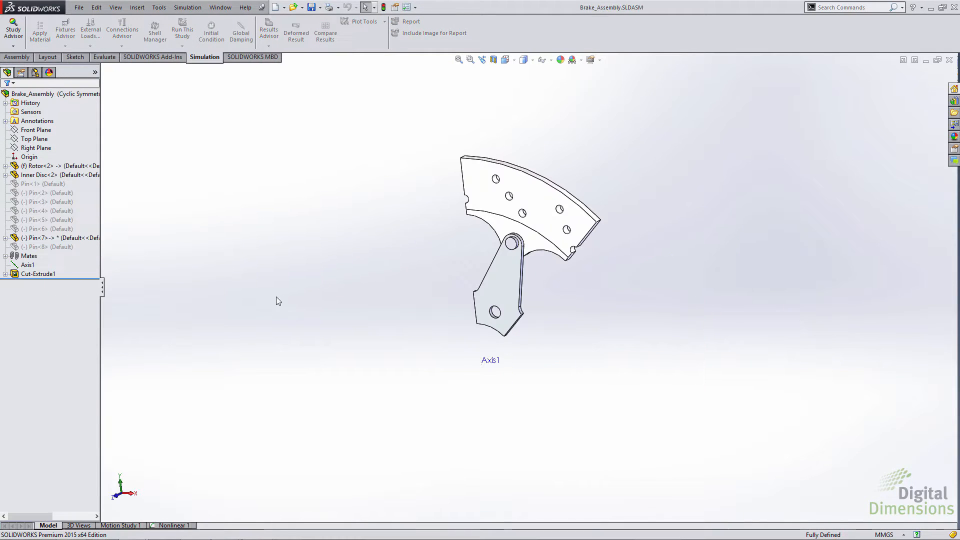
{"action": "left_click", "coordinate": [168, 525]}
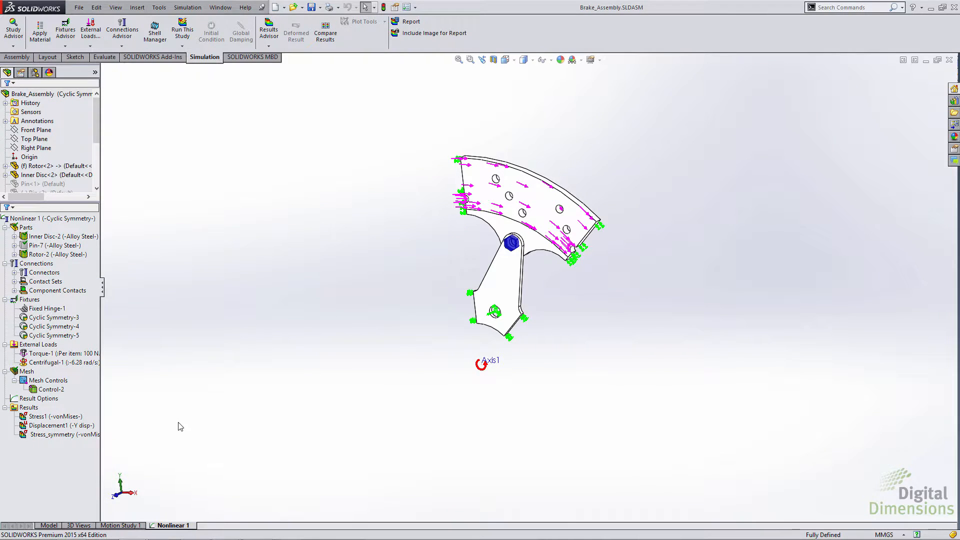
{"action": "scroll", "coordinate": [50, 160], "scroll_direction": "down", "scroll_amount": 3}
{"action": "right_click", "coordinate": [29, 299]}
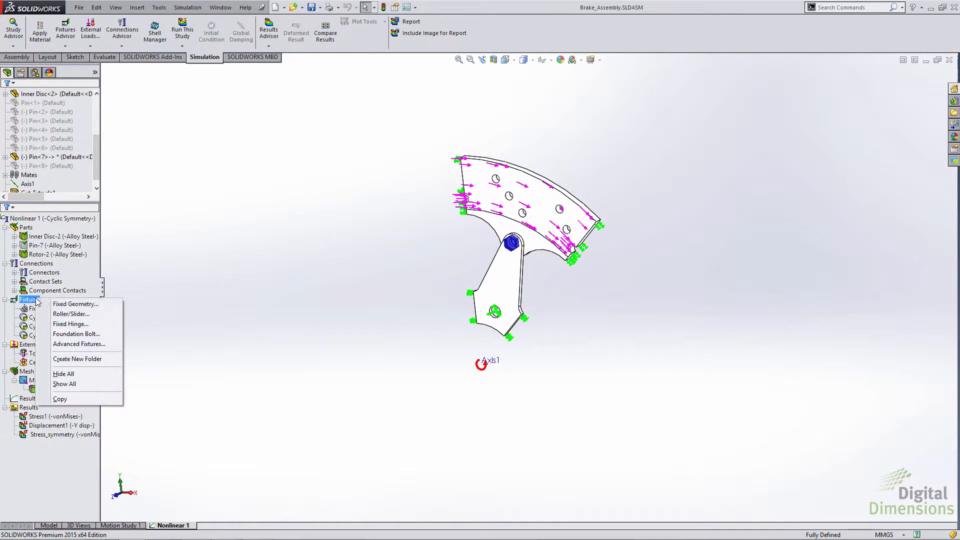
{"action": "left_click", "coordinate": [75, 344]}
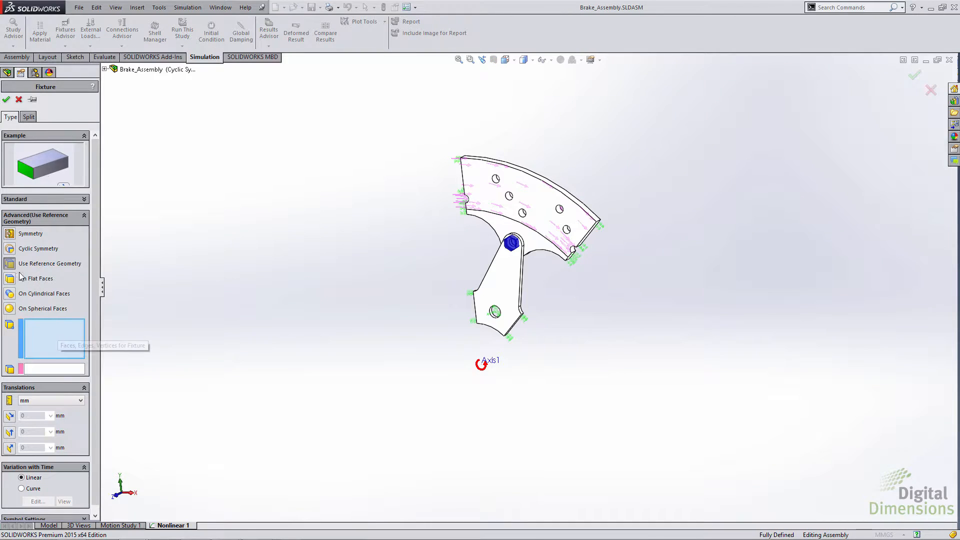
{"action": "left_click", "coordinate": [19, 100]}
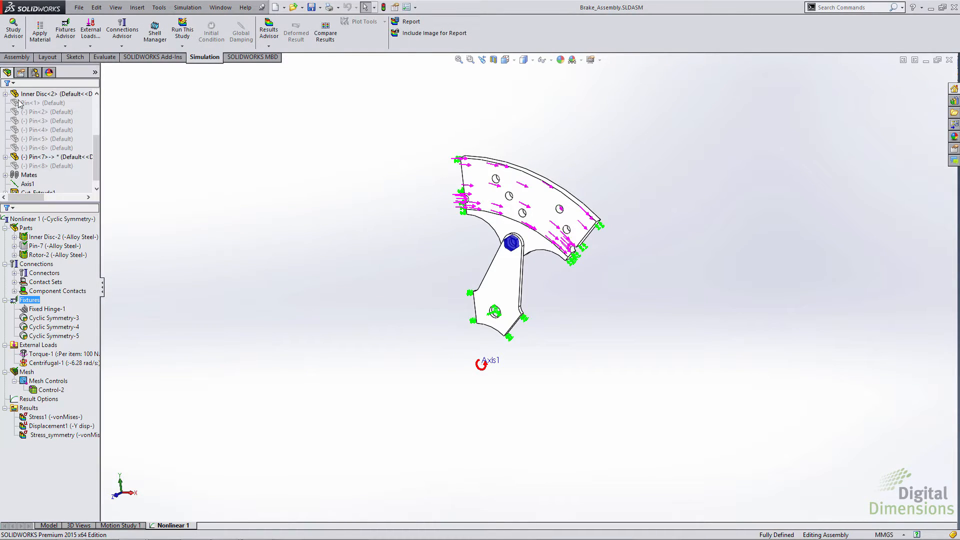
Step: Display the Stress1 von Mises plot and enable symmetric results in its definition to show the whole brake disc
{"action": "left_click", "coordinate": [39, 417]}
{"action": "double_click", "coordinate": [39, 418]}
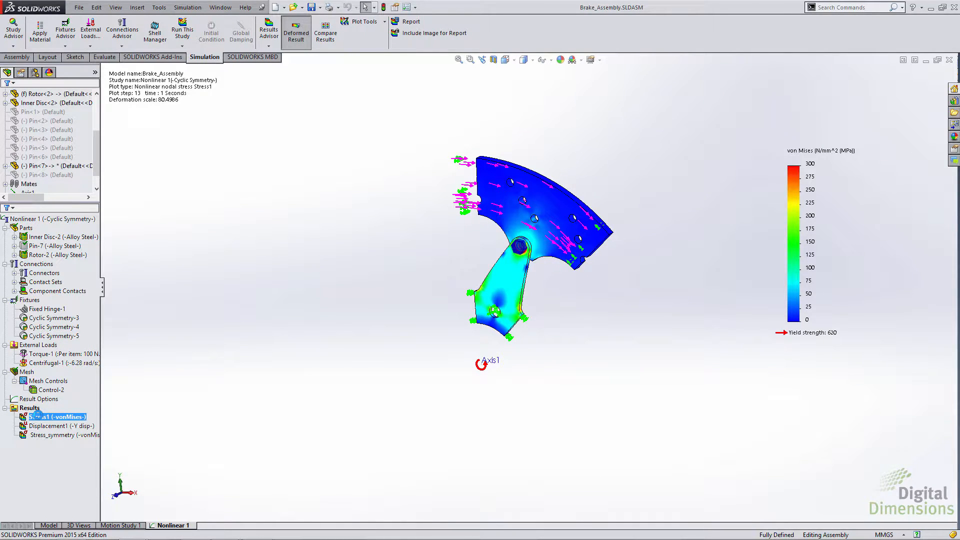
{"action": "right_click", "coordinate": [37, 417]}
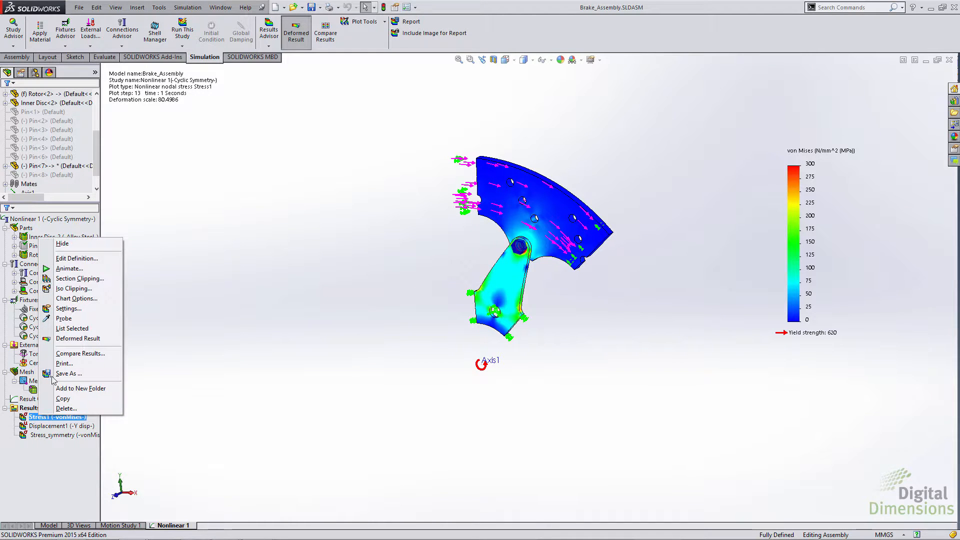
{"action": "left_click", "coordinate": [73, 258]}
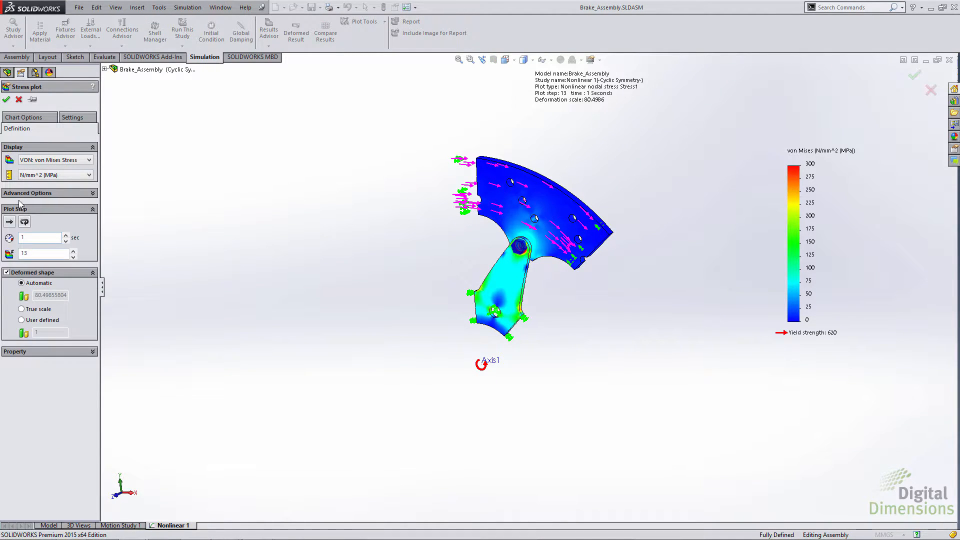
{"action": "left_click", "coordinate": [21, 234]}
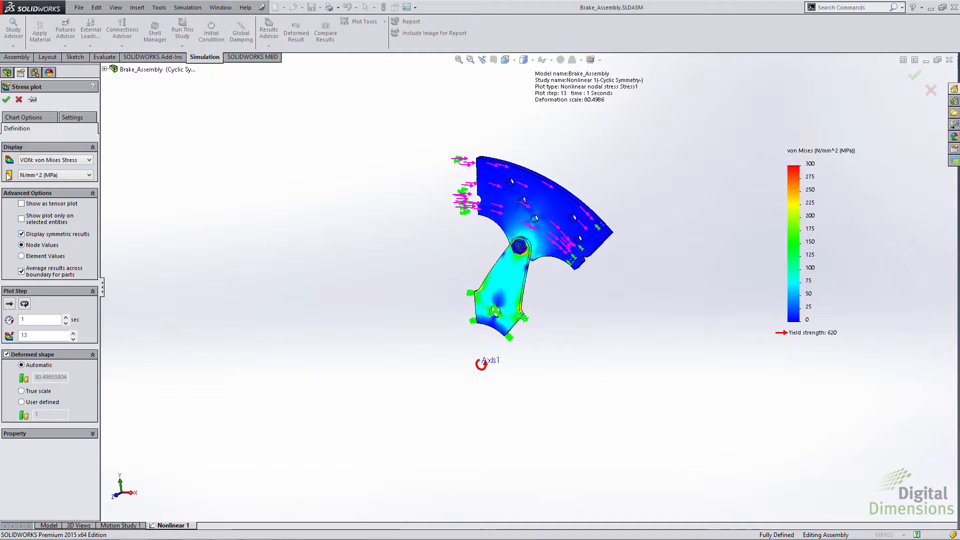
{"action": "left_click", "coordinate": [6, 100]}
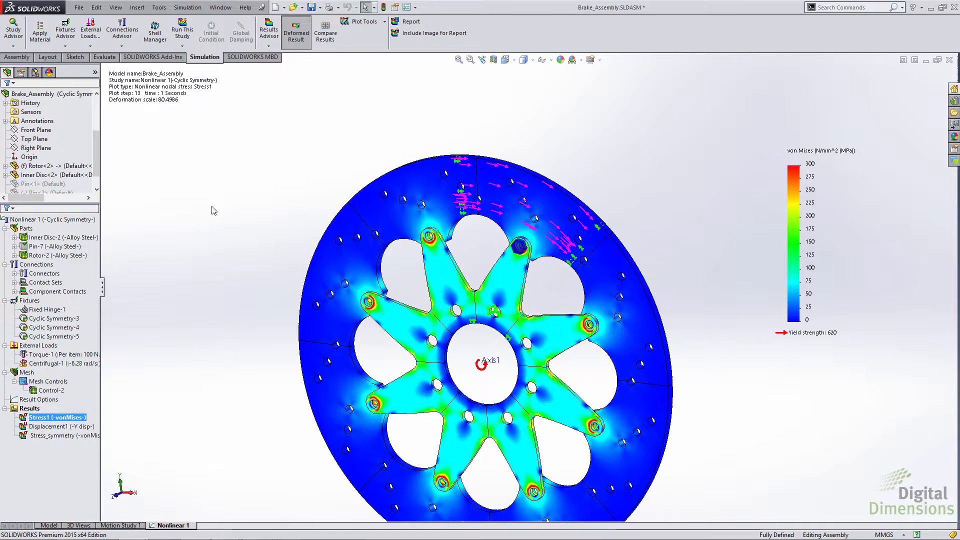
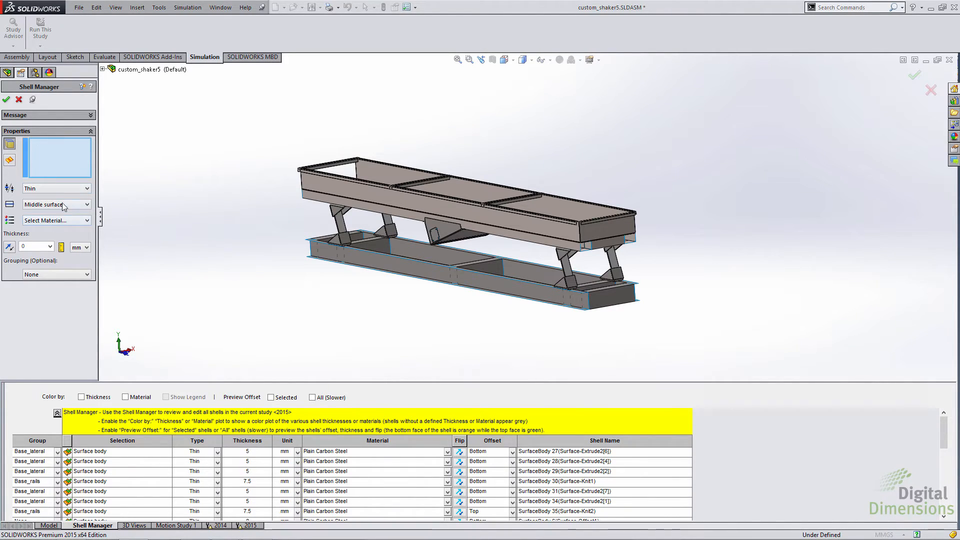
Step: Enlarge the Shell Manager table, highlight shell SurfaceBody 28(Surface-Extrude2[4]), and examine its offset choices without changing them
{"action": "left_click", "coordinate": [100, 216]}
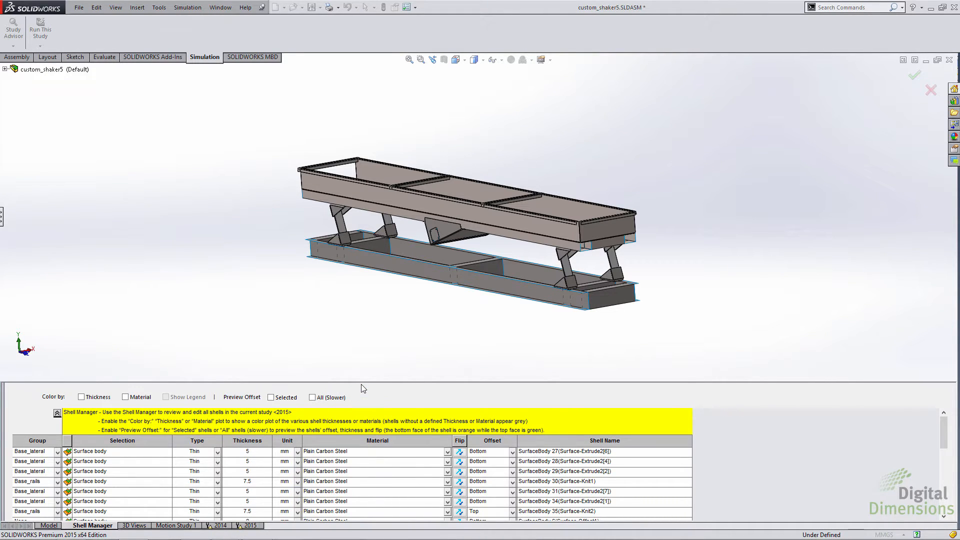
{"action": "left_click_drag", "start_coordinate": [361, 379], "coordinate": [352, 327]}
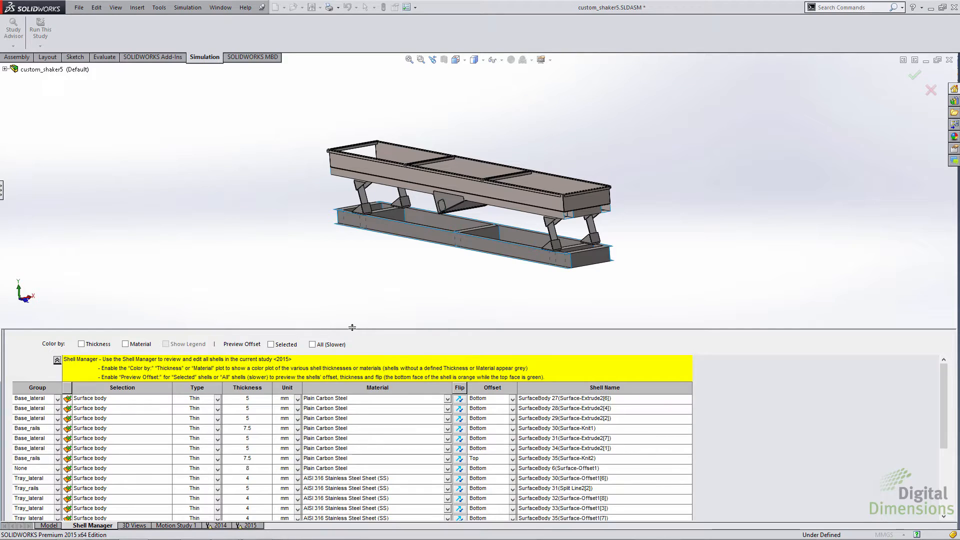
{"action": "left_click", "coordinate": [88, 409]}
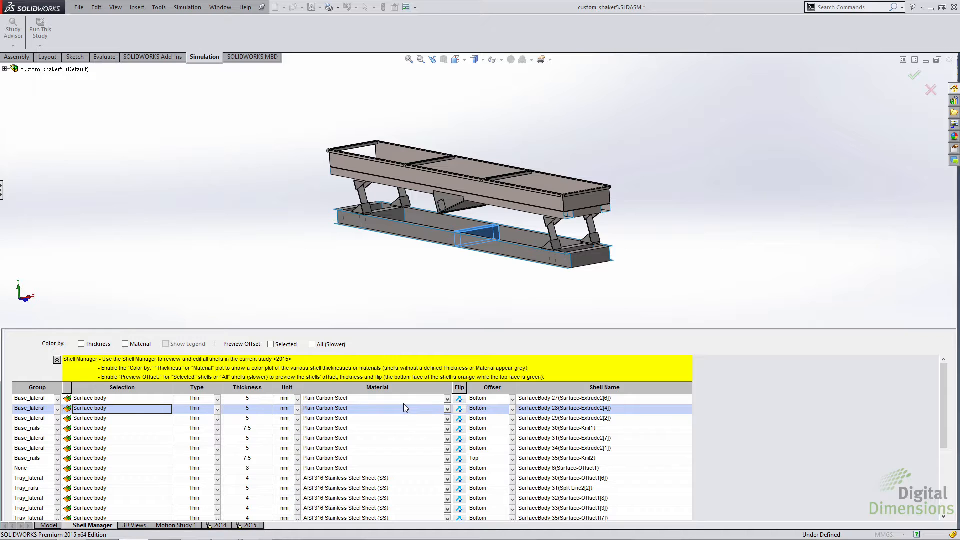
{"action": "left_click", "coordinate": [494, 406]}
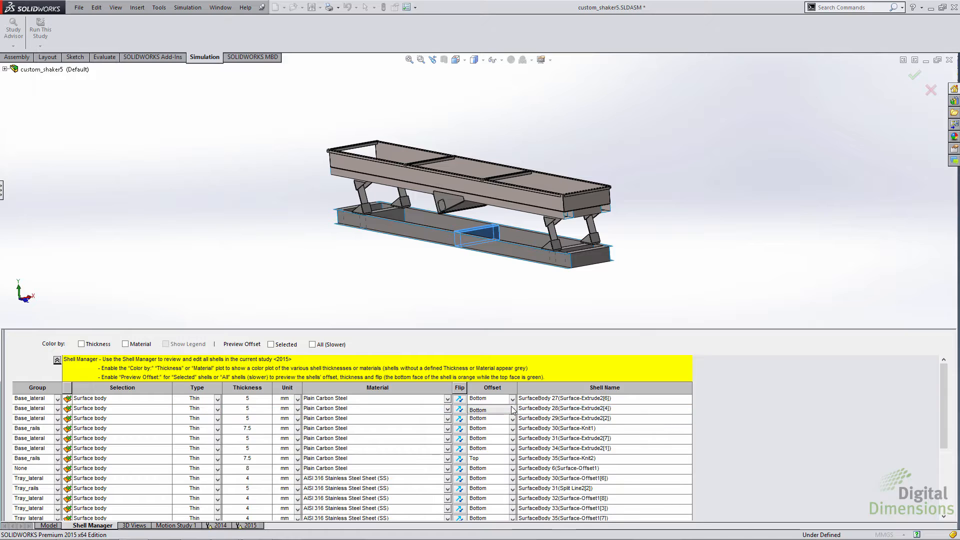
{"action": "left_click", "coordinate": [513, 410]}
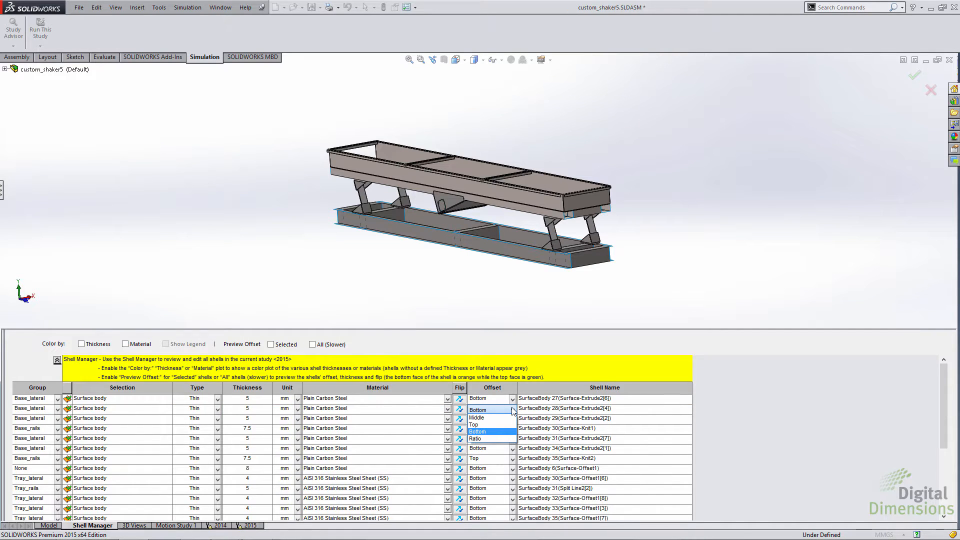
{"action": "left_click", "coordinate": [512, 410]}
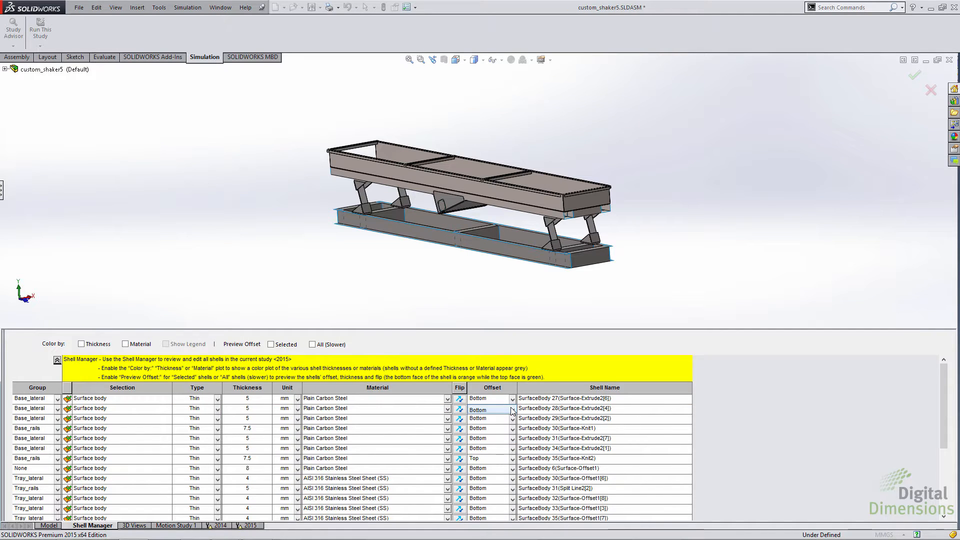
{"action": "left_click", "coordinate": [554, 411]}
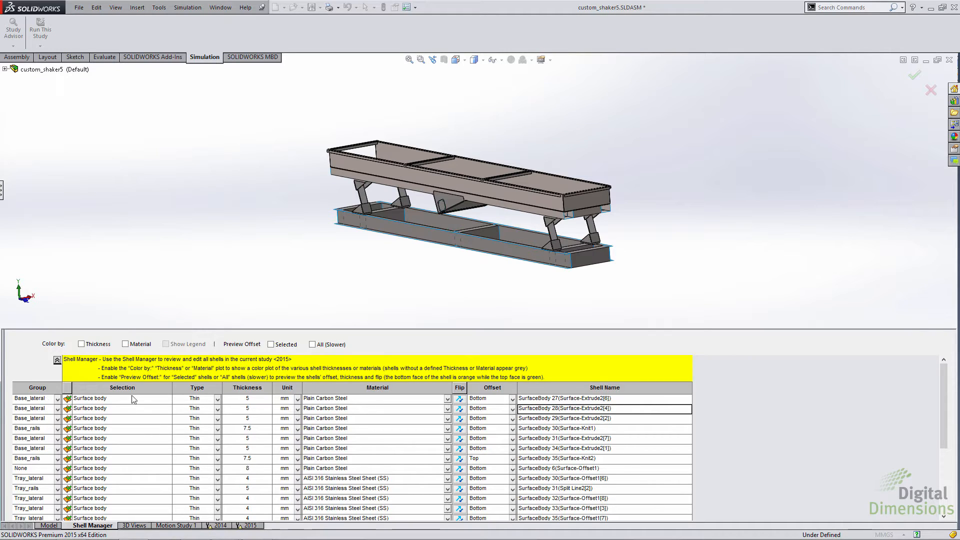
Step: Set the thickness of the first Base_lateral shell in the table to 4 mm and accept the group-wide change
{"action": "left_click", "coordinate": [248, 400]}
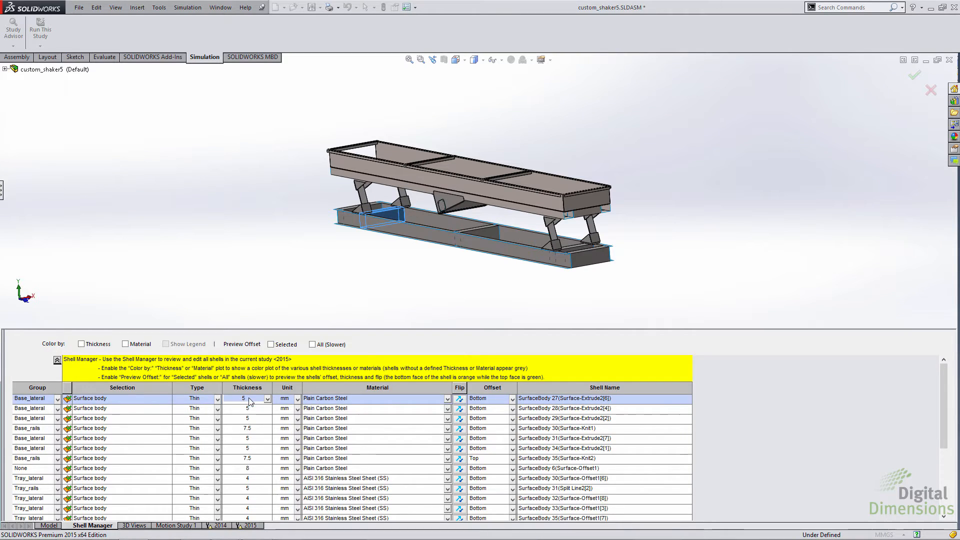
{"action": "type", "text": "4"}
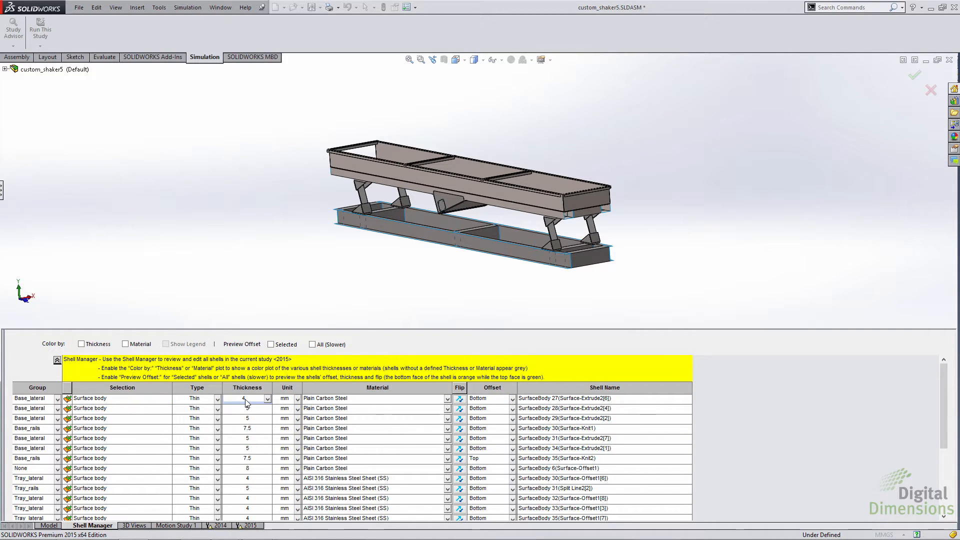
{"action": "key", "text": "Return"}
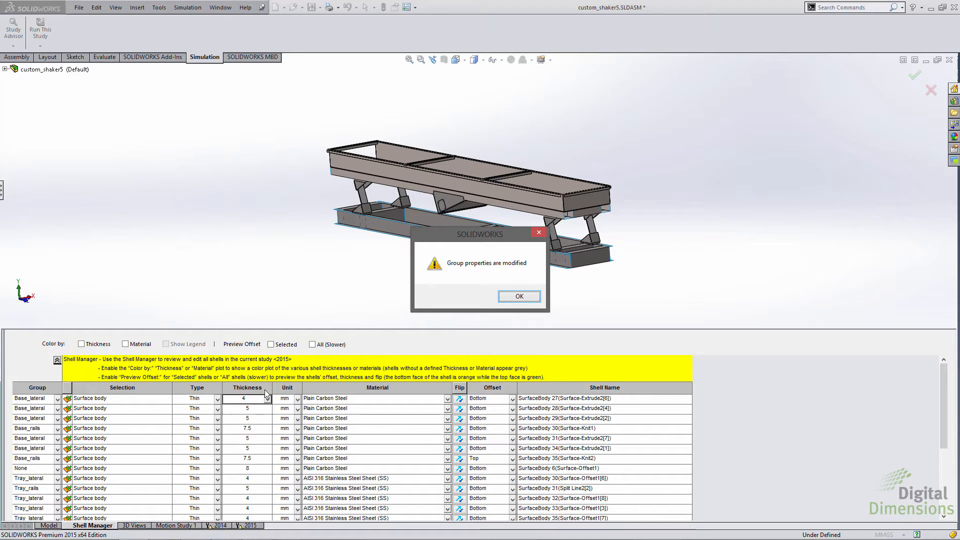
{"action": "left_click", "coordinate": [504, 298]}
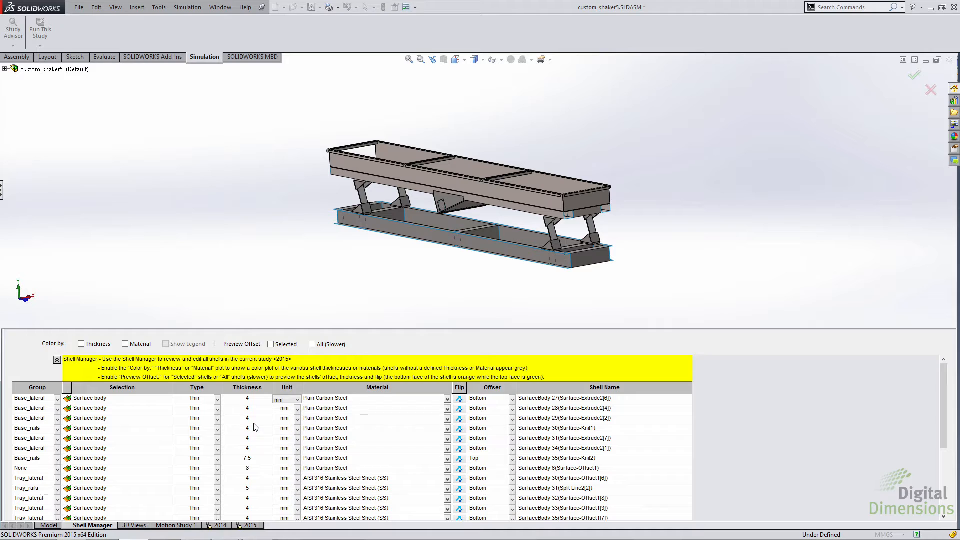
Step: Restore the first Base_lateral shell's thickness to 5 mm for the whole group
{"action": "left_click", "coordinate": [247, 399]}
{"action": "type", "text": "5"}
{"action": "key", "text": "Return"}
{"action": "key", "text": "Return"}
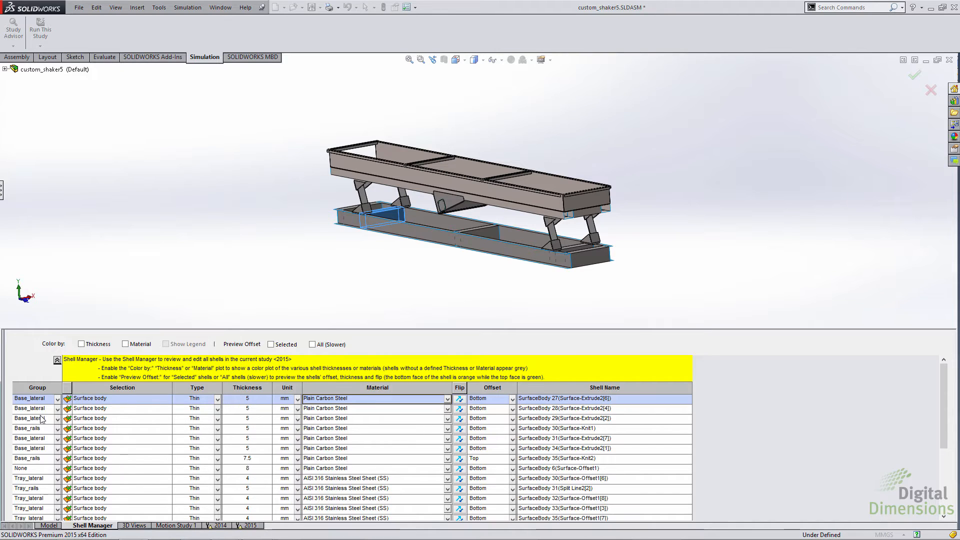
Step: Review the properties of the shell groups in Manage Groups and set the Base_lateral group's thickness to 4 mm
{"action": "left_click", "coordinate": [57, 400]}
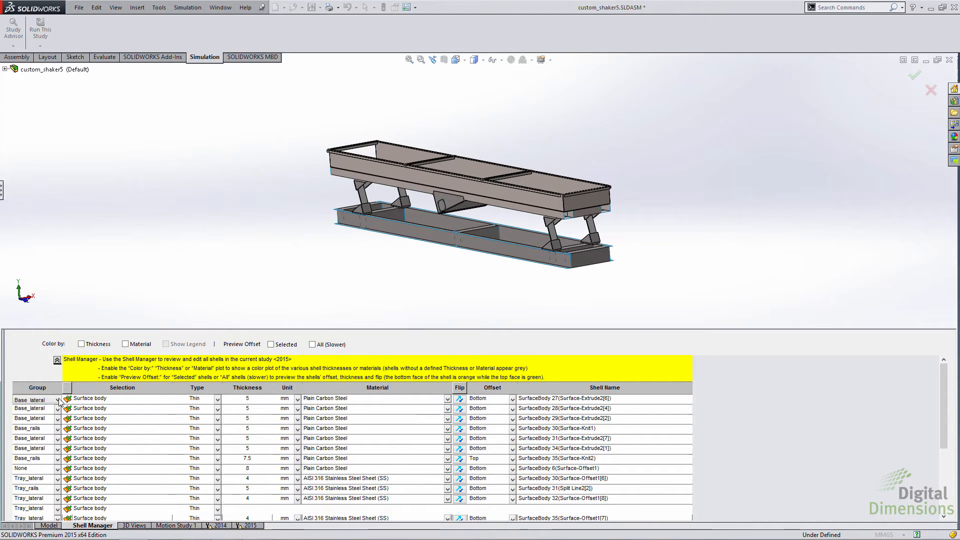
{"action": "left_click", "coordinate": [58, 400]}
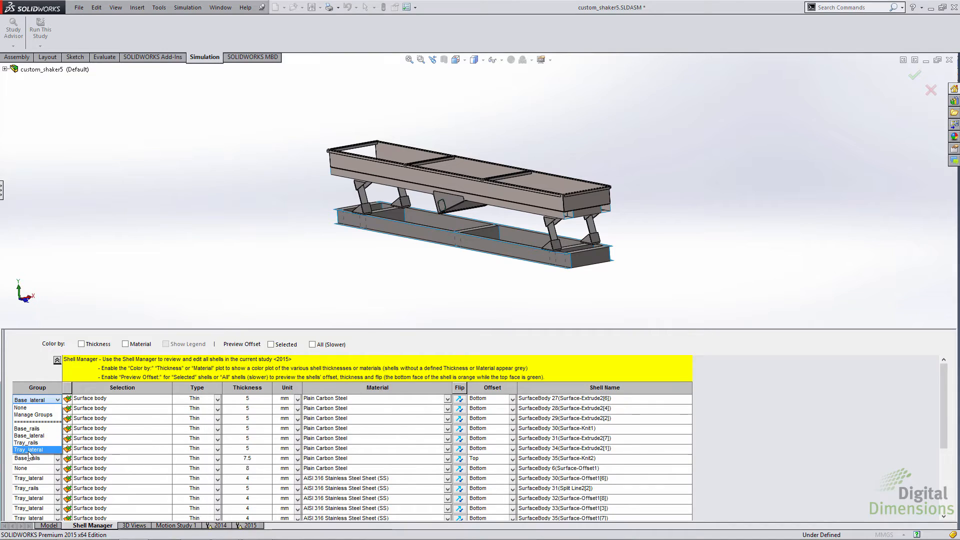
{"action": "left_click", "coordinate": [33, 415]}
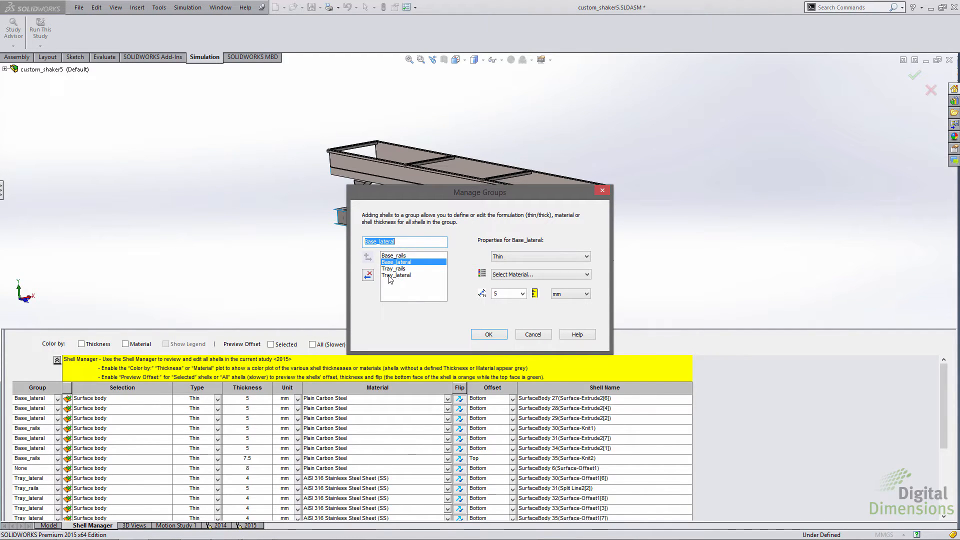
{"action": "left_click", "coordinate": [393, 255]}
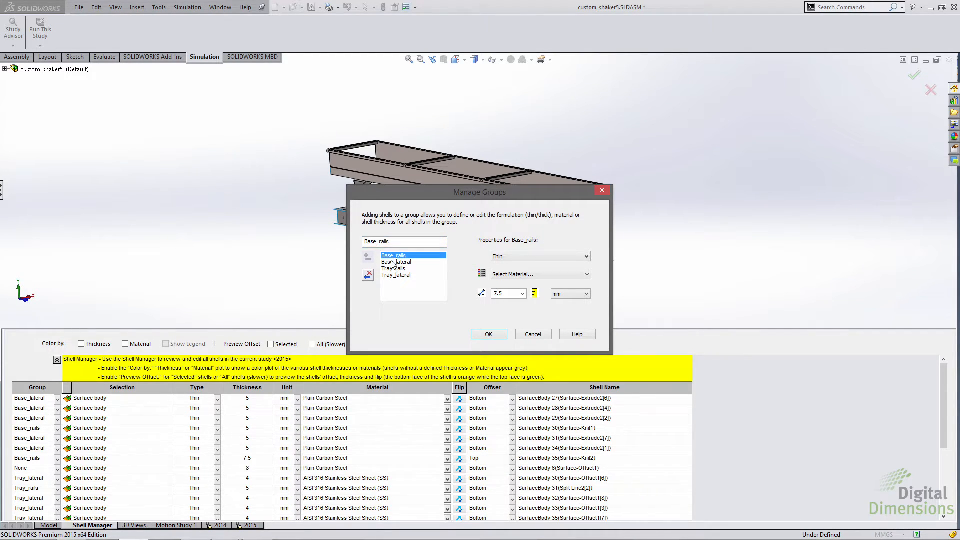
{"action": "left_click", "coordinate": [393, 263]}
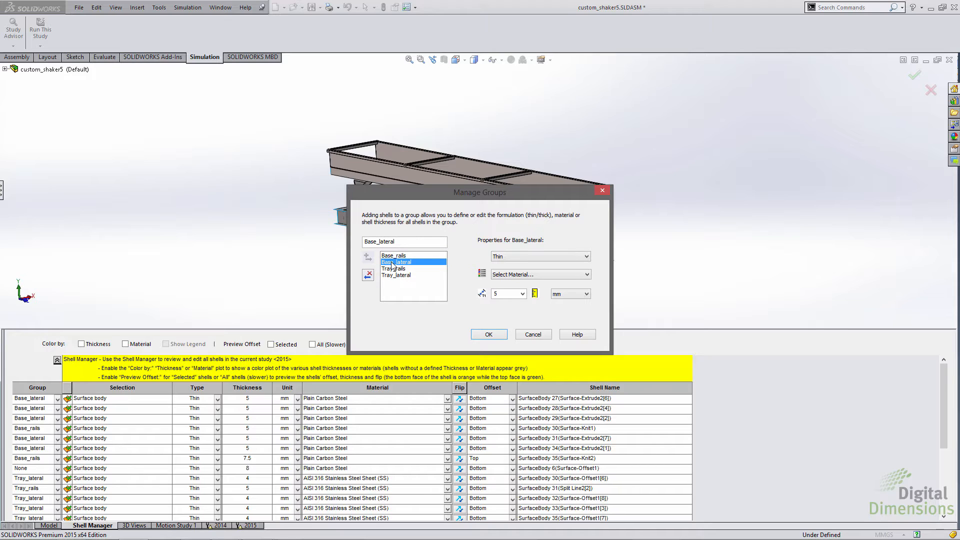
{"action": "left_click", "coordinate": [394, 269]}
{"action": "left_click", "coordinate": [397, 275]}
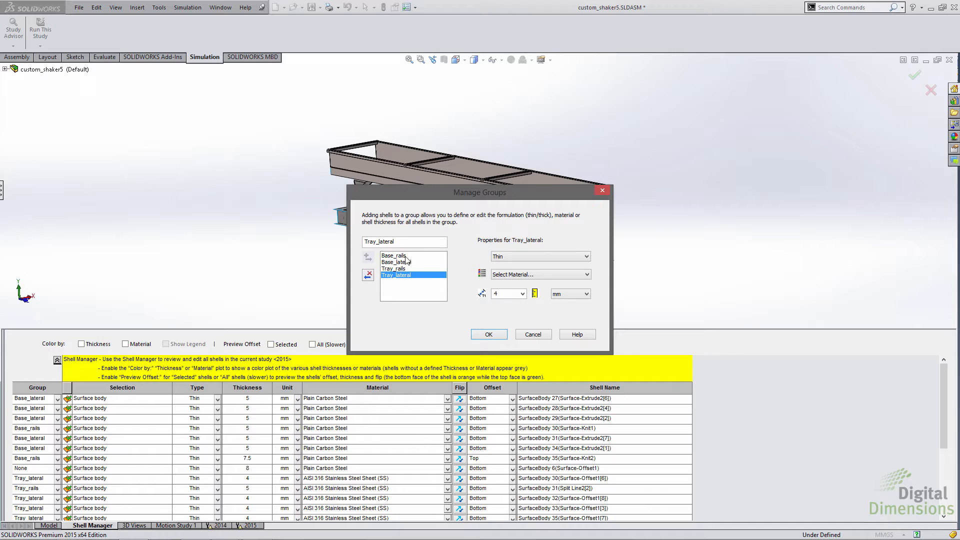
{"action": "left_click", "coordinate": [403, 263]}
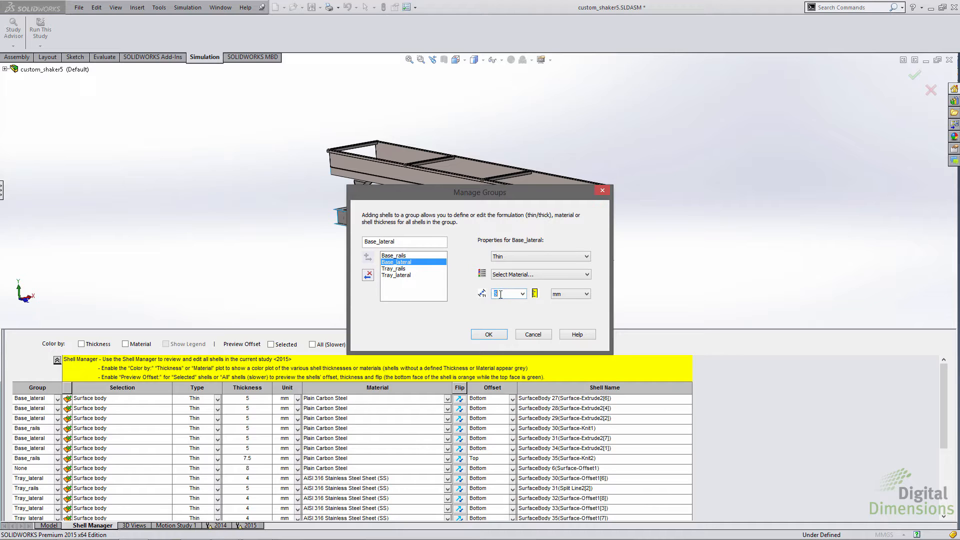
{"action": "type", "text": "4"}
{"action": "left_click", "coordinate": [493, 334]}
{"action": "left_click", "coordinate": [510, 296]}
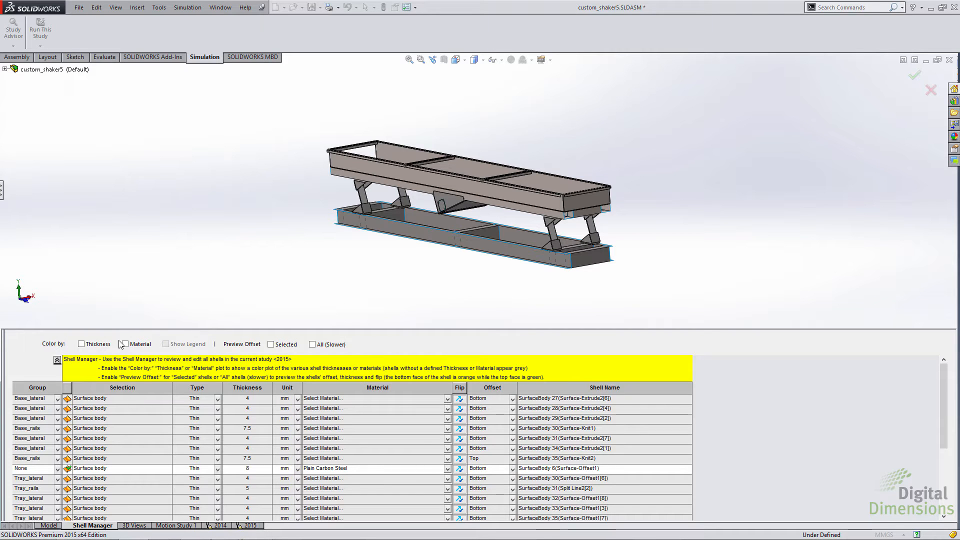
Step: Color the shells by thickness, examine the plot with its legend, and turn both displays off again
{"action": "left_click", "coordinate": [82, 344]}
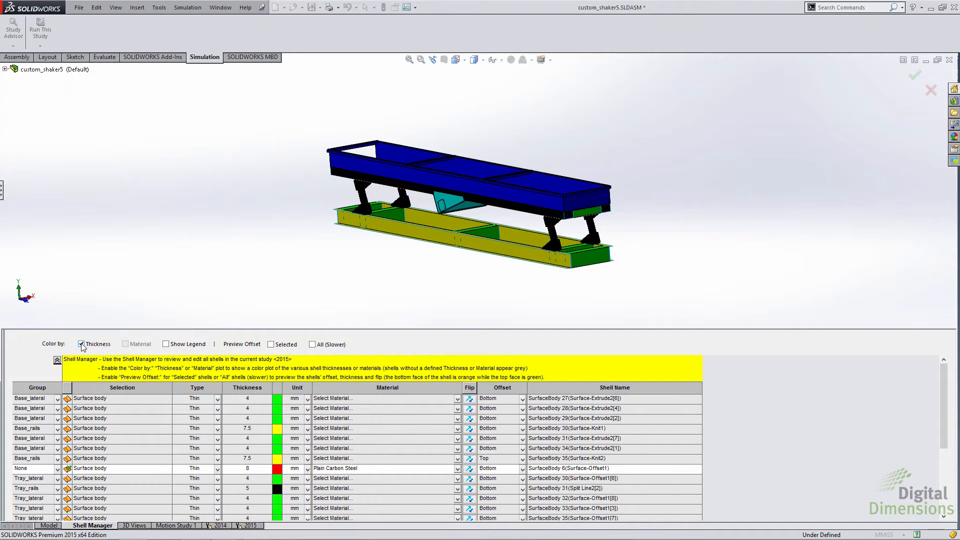
{"action": "left_click", "coordinate": [166, 344]}
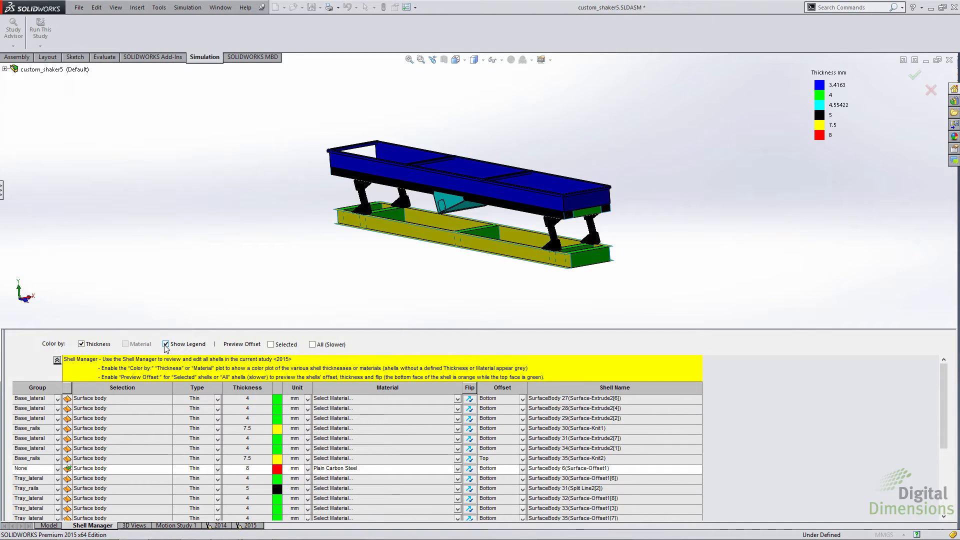
{"action": "left_click", "coordinate": [166, 344]}
{"action": "left_click", "coordinate": [81, 344]}
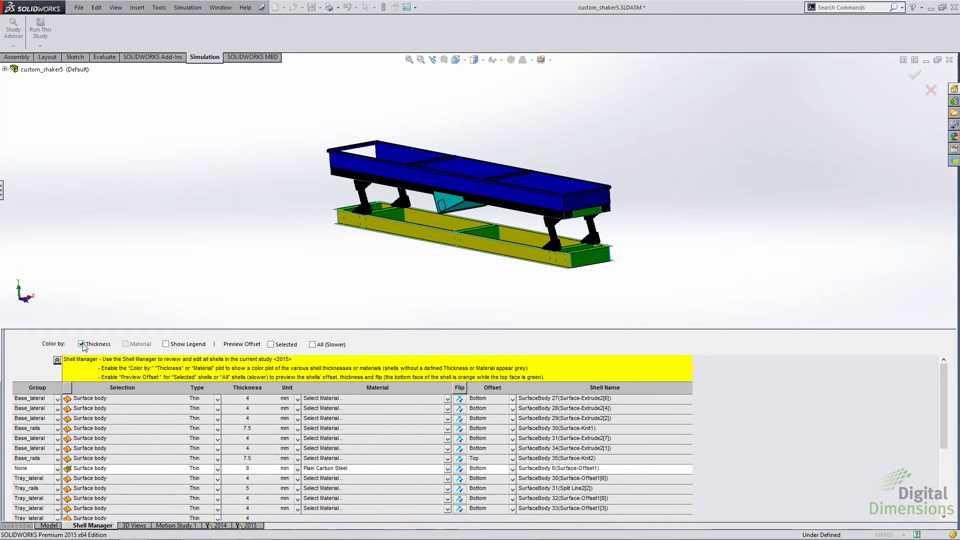
Step: Color the shells by material, examine the plot with its legend, and turn both displays off again
{"action": "left_click", "coordinate": [125, 344]}
{"action": "left_click", "coordinate": [166, 345]}
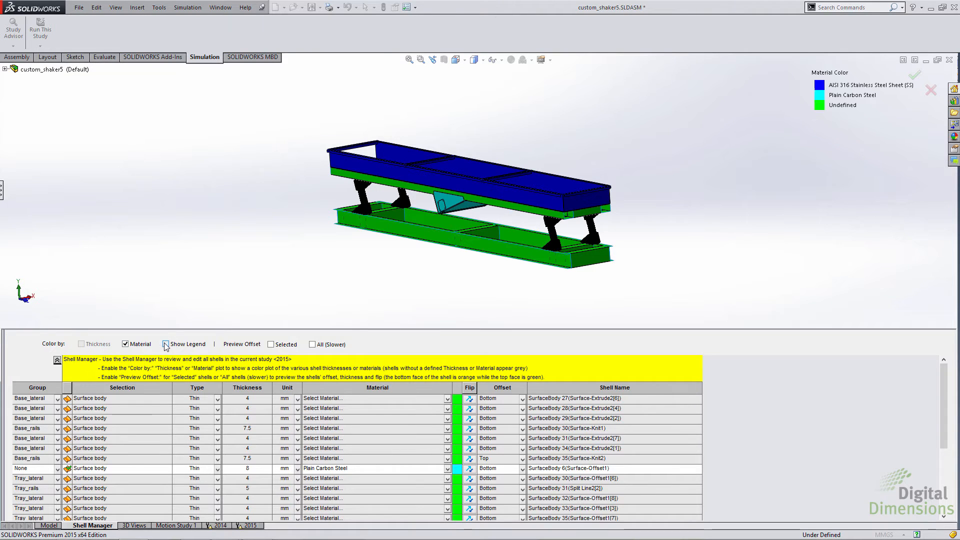
{"action": "left_click", "coordinate": [166, 346]}
{"action": "left_click", "coordinate": [125, 345]}
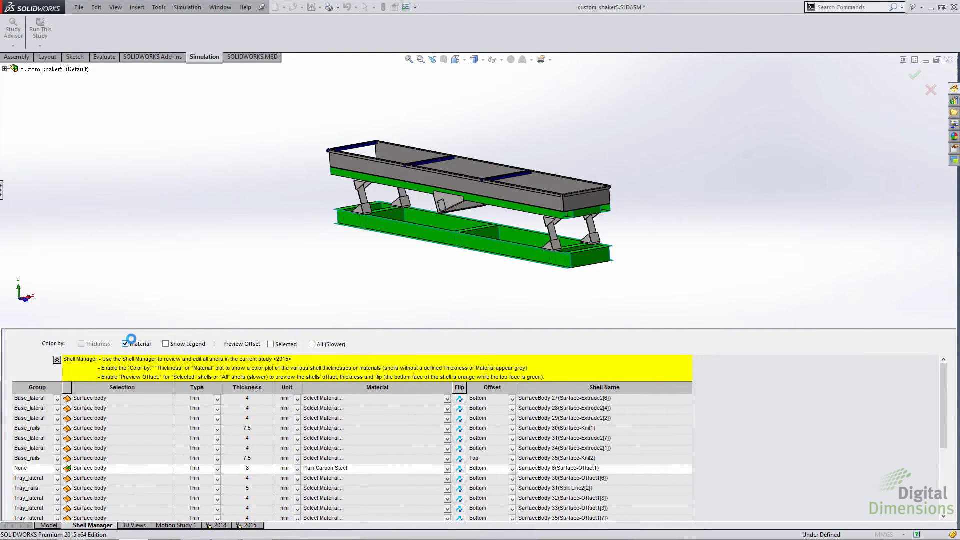
{"action": "left_click", "coordinate": [126, 344]}
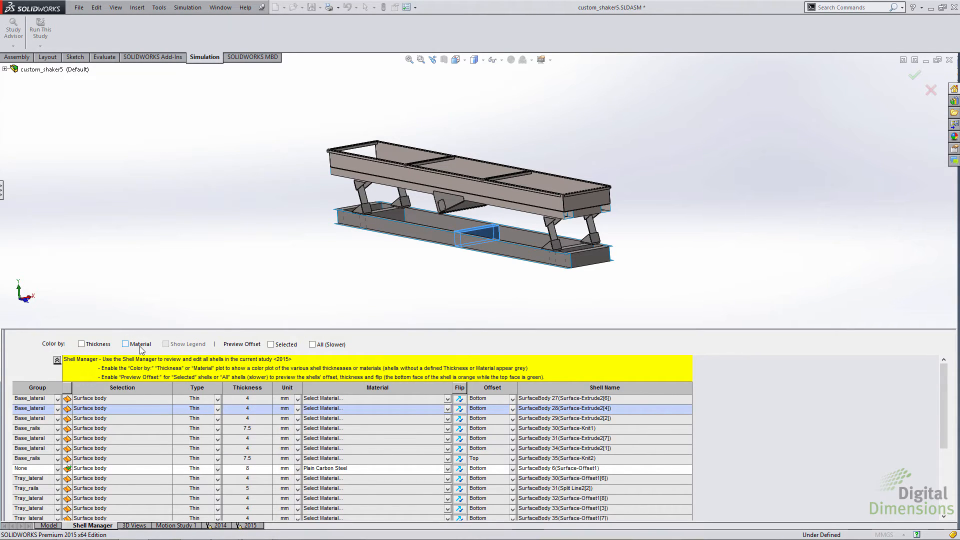
Step: Preview the offset of all shells, preview only SurfaceBody 28(Surface-Extrude2[4]) up close, and switch the preview off
{"action": "left_click", "coordinate": [312, 344]}
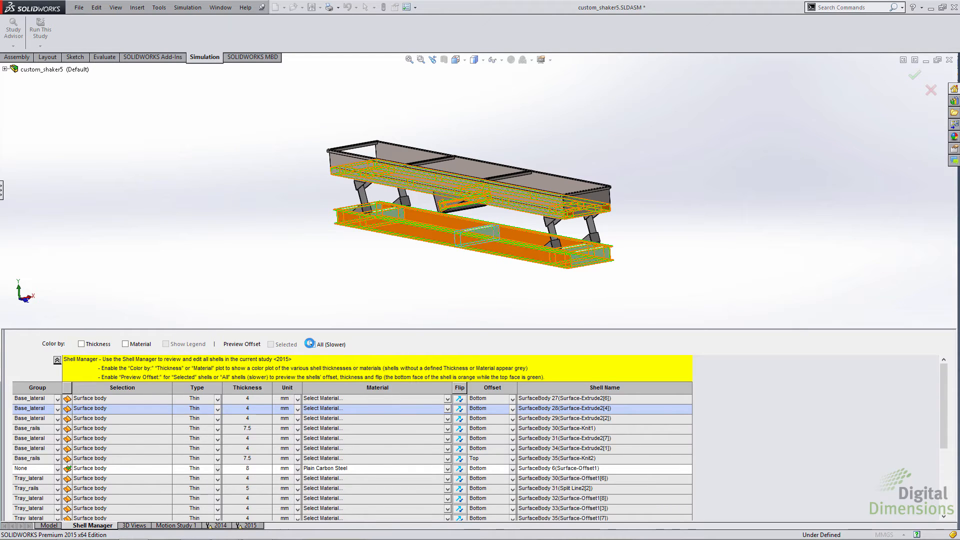
{"action": "left_click", "coordinate": [312, 345]}
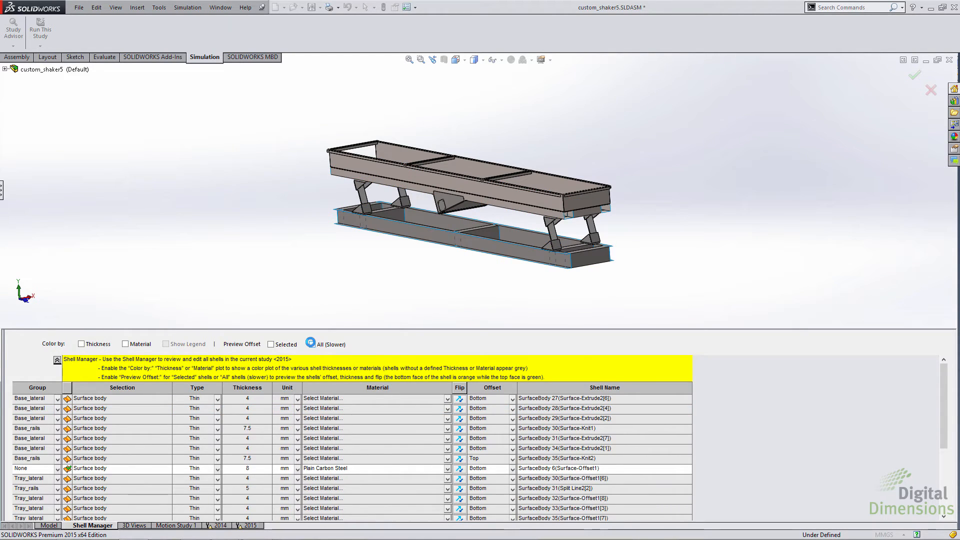
{"action": "left_click", "coordinate": [271, 344]}
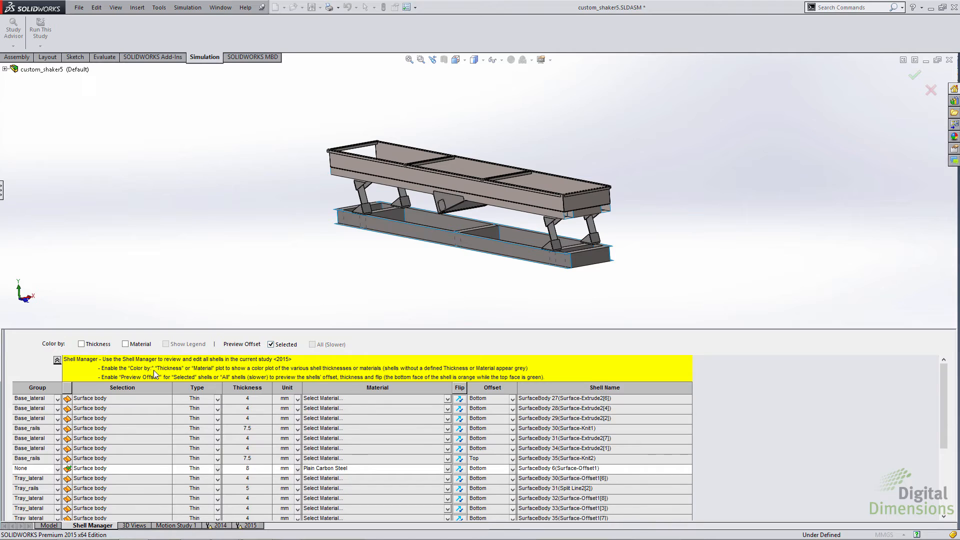
{"action": "left_click", "coordinate": [92, 409]}
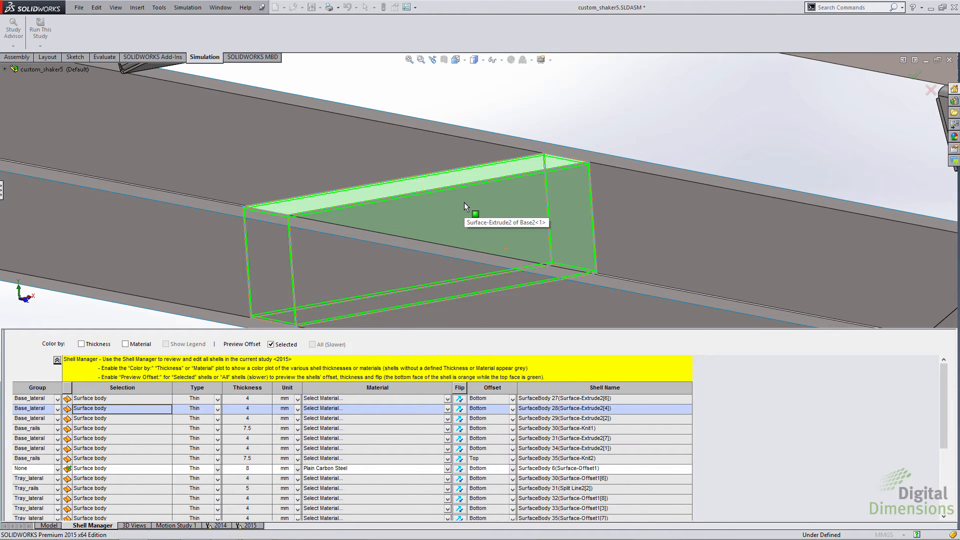
{"action": "left_click", "coordinate": [270, 345]}
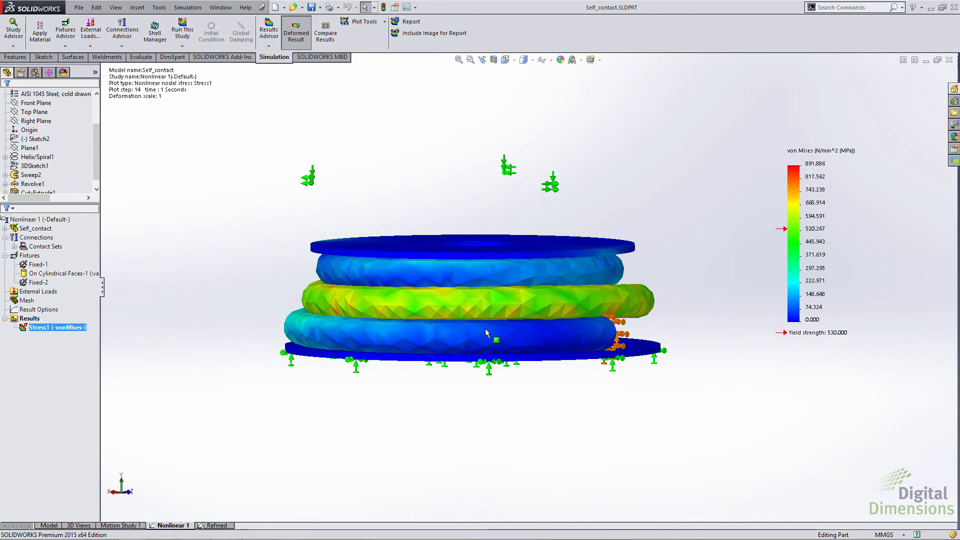
Step: Set the chart color scheme of the Self_contact part's Stress1 von Mises plot to Optimized for Colorblindness
{"action": "right_click", "coordinate": [54, 330]}
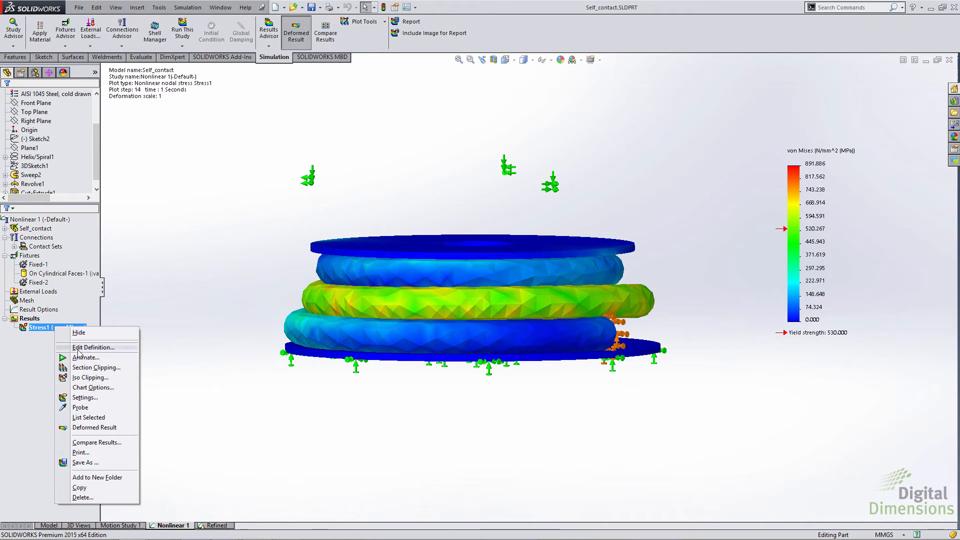
{"action": "left_click", "coordinate": [90, 389]}
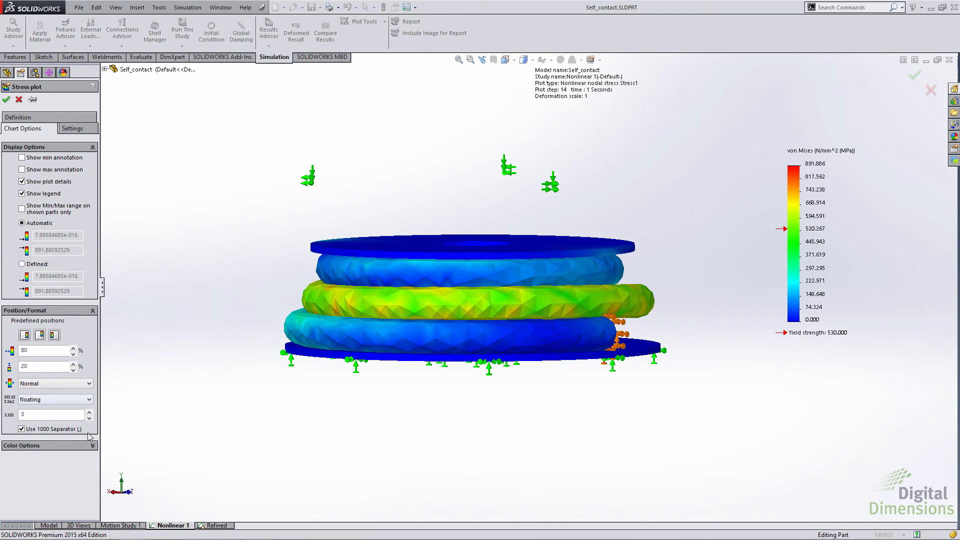
{"action": "left_click", "coordinate": [92, 446]}
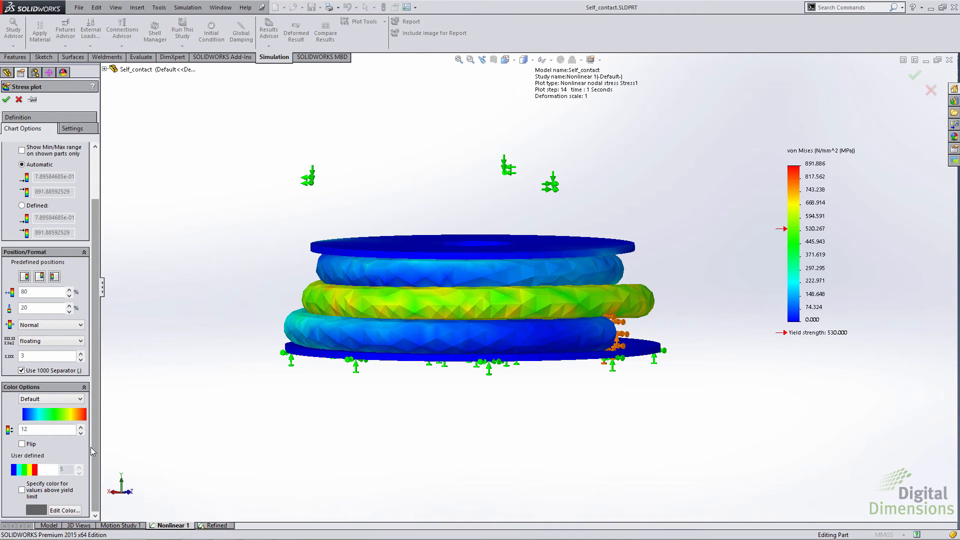
{"action": "left_click", "coordinate": [65, 400]}
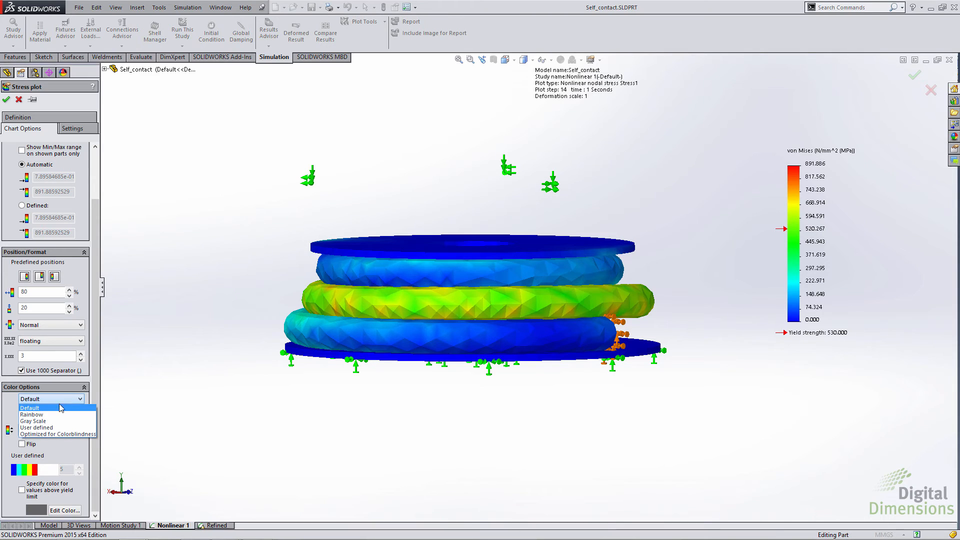
{"action": "left_click", "coordinate": [55, 434]}
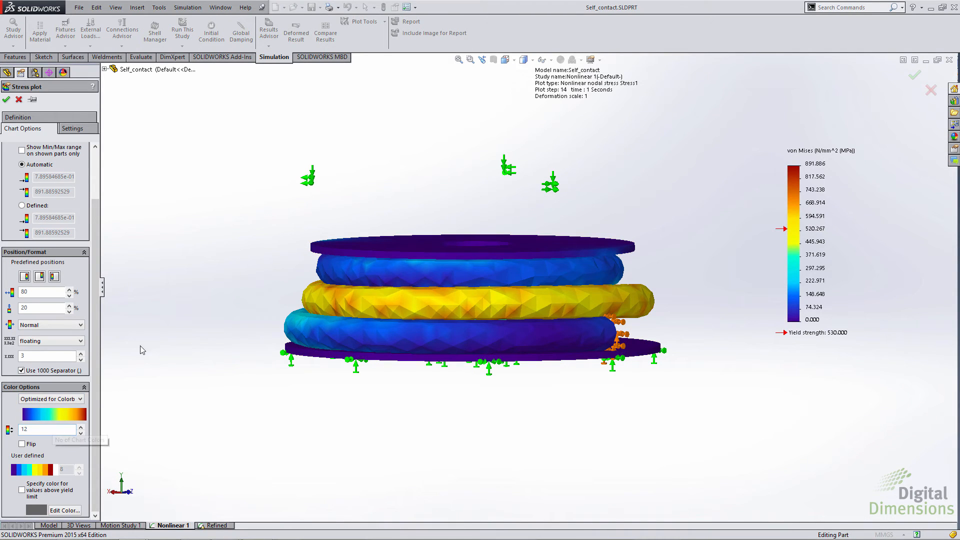
{"action": "left_click", "coordinate": [6, 100]}
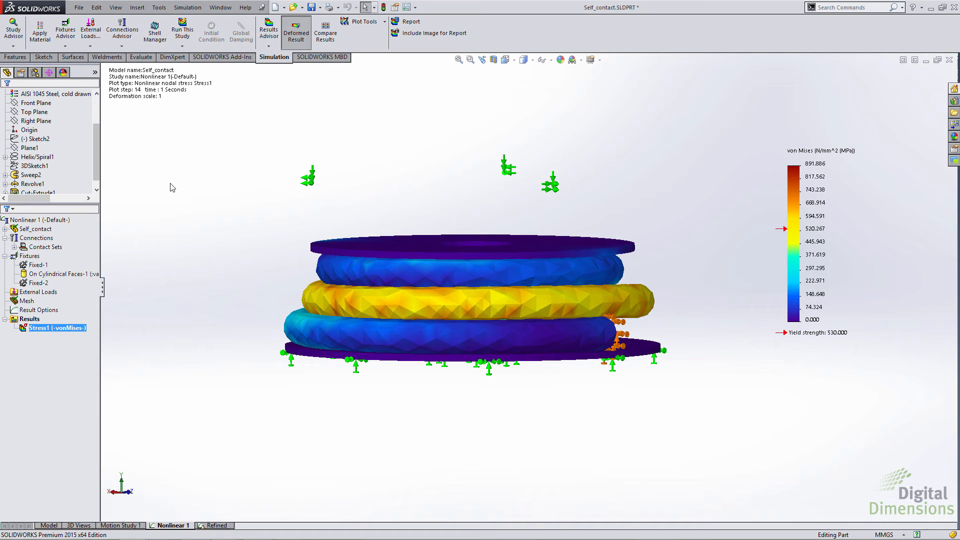